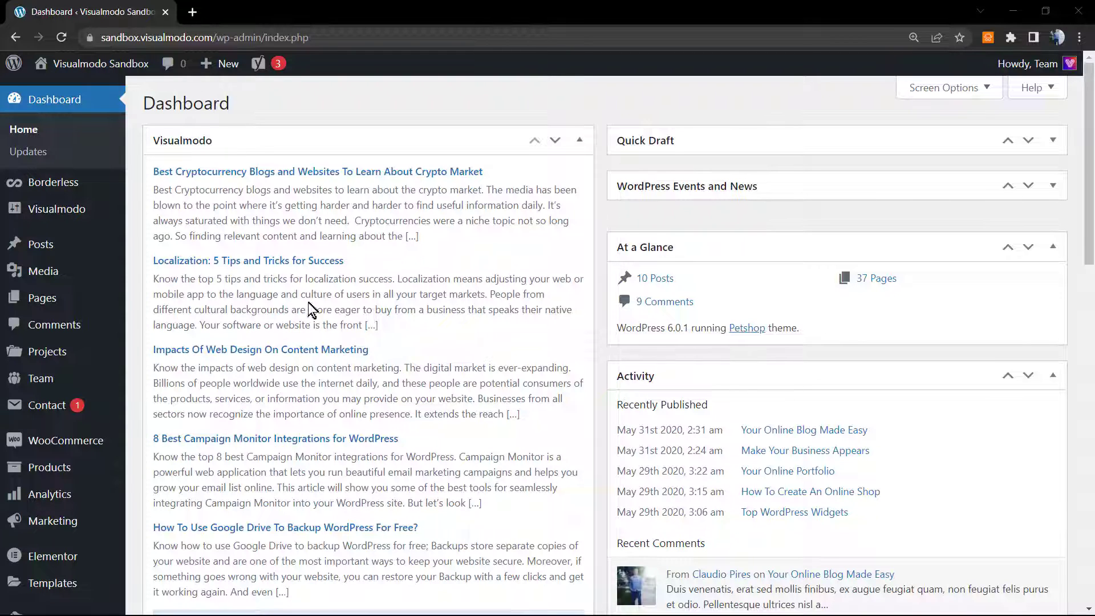
- Open the All Posts list and scroll through its 11 entries: 10 published, 1 draft
left_click(61, 250)
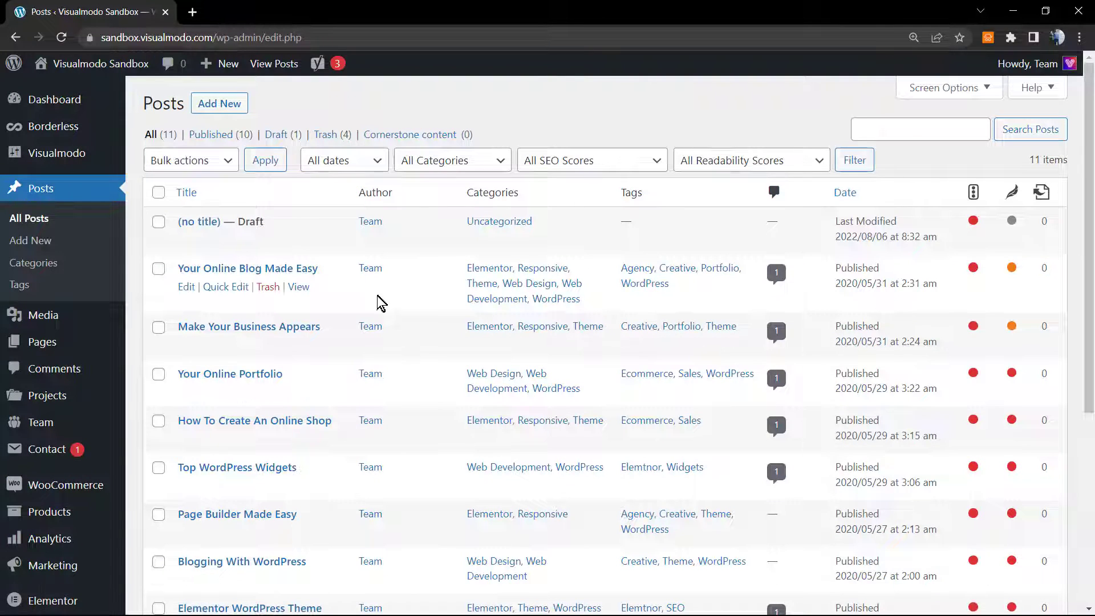
scroll(352, 365, "down", 2)
scroll(345, 363, "down", 4)
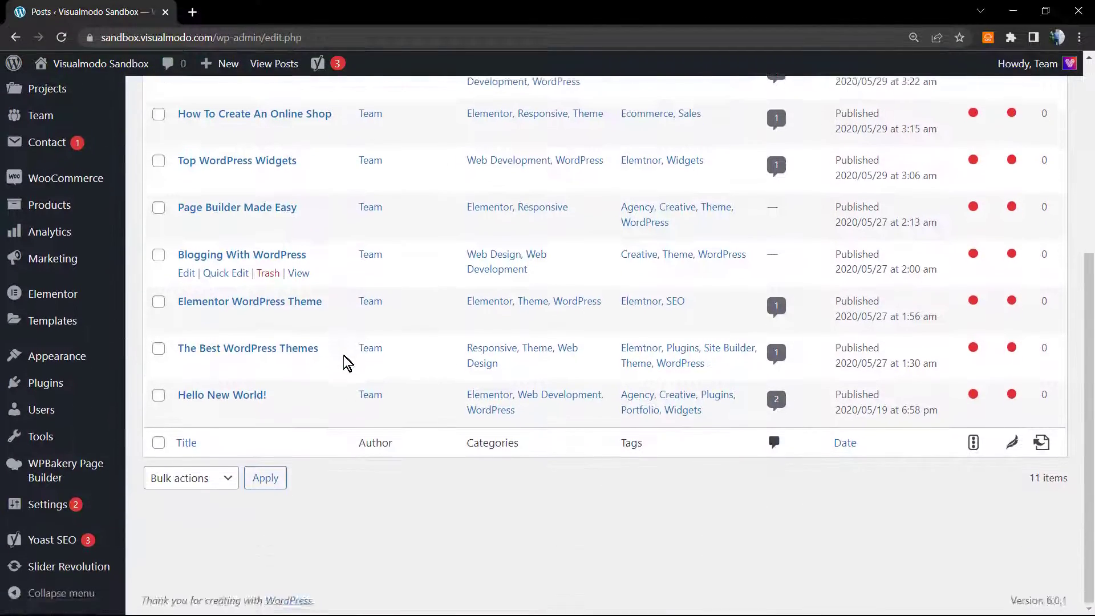
scroll(343, 362, "up", 6)
scroll(345, 363, "down", 5)
scroll(345, 364, "up", 6)
mouse_move(344, 357)
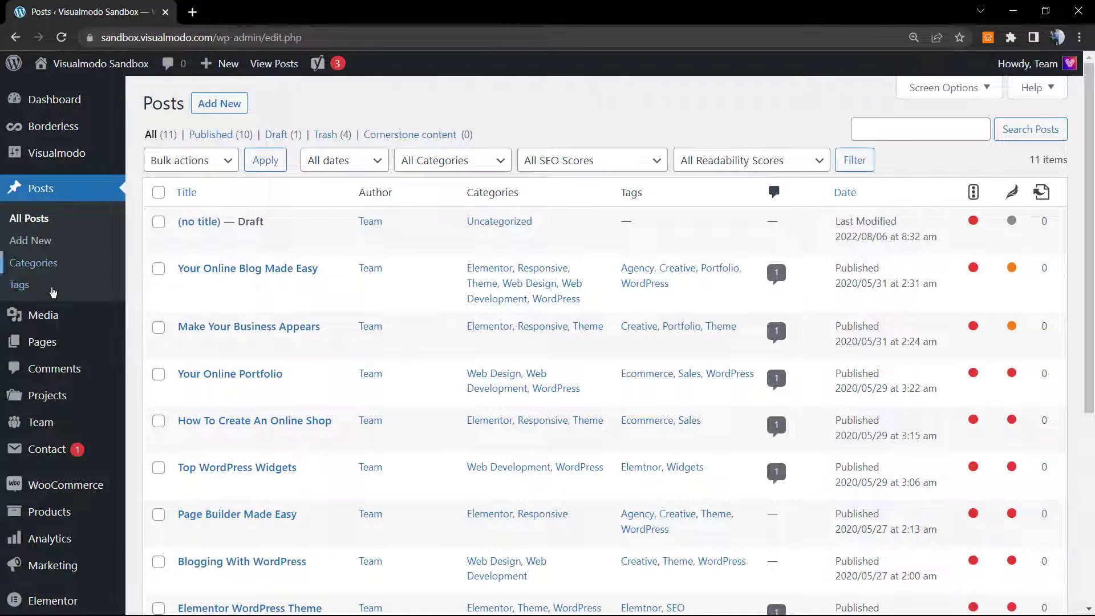
mouse_move(81, 310)
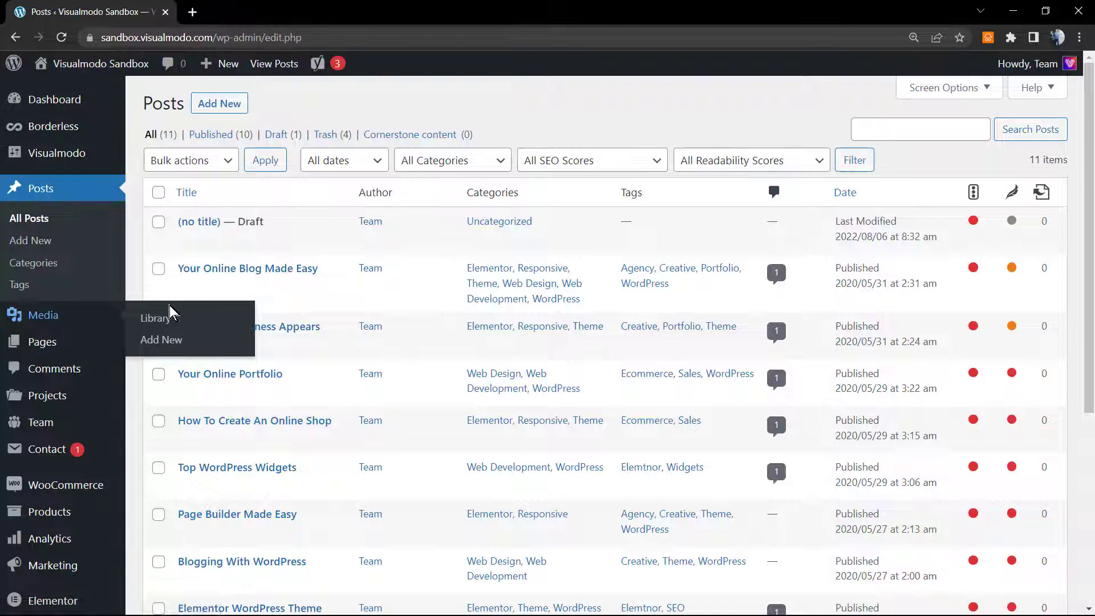
- Go to Upload New Media, then start a new blank page from Pages > Add New
left_click(160, 343)
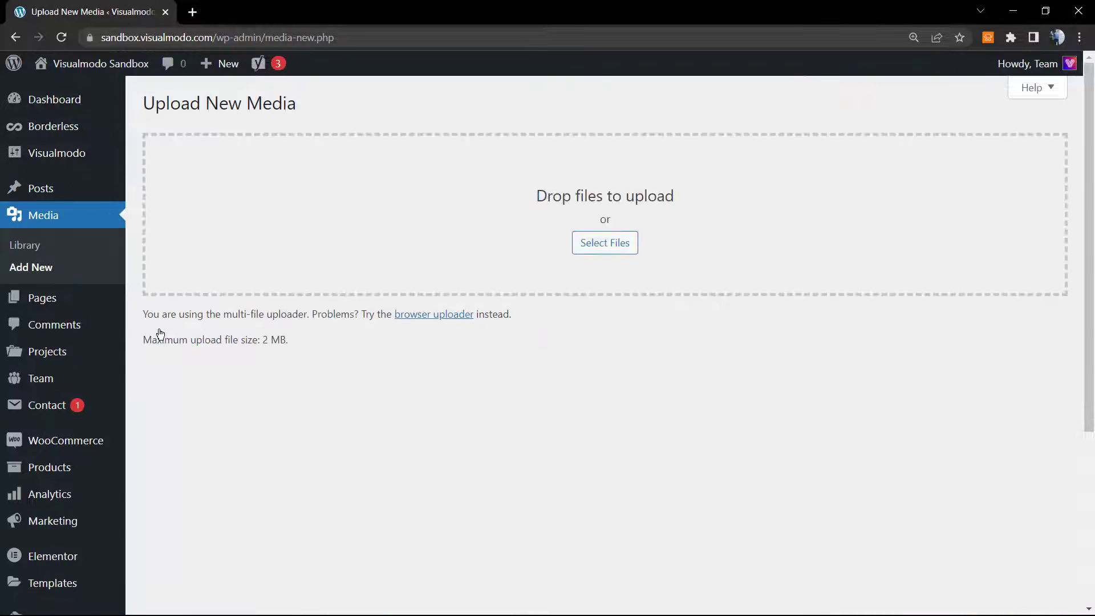
mouse_move(61, 299)
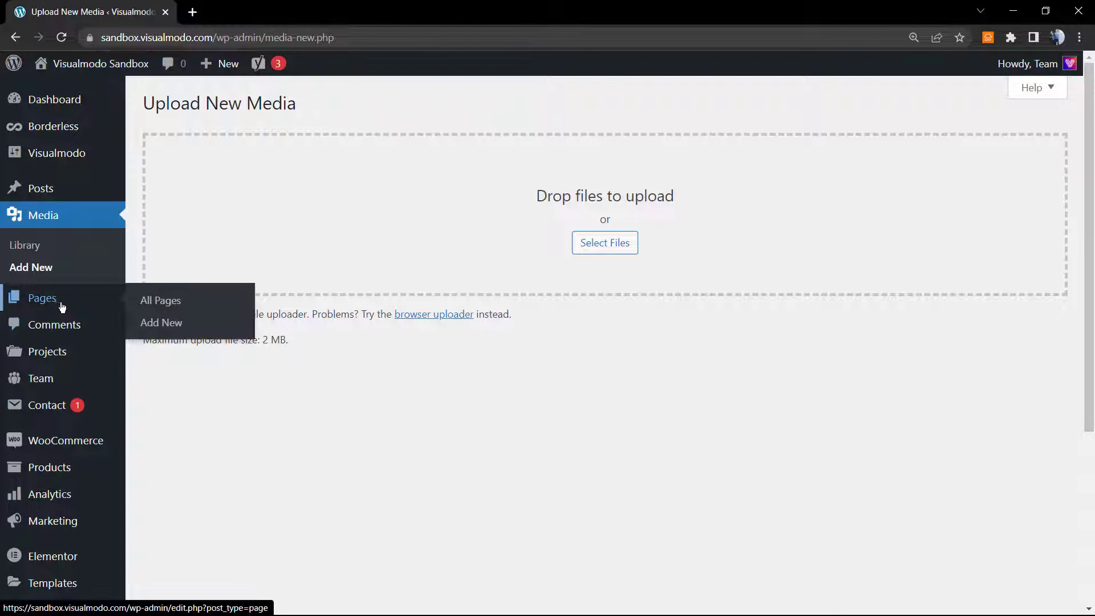
left_click(172, 323)
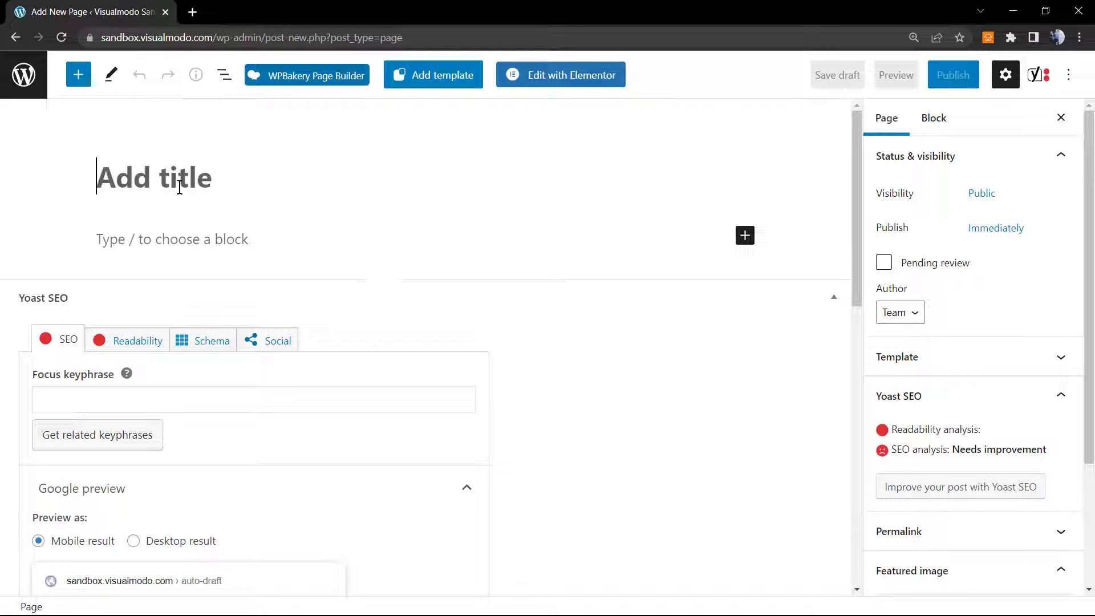
- Title the page 'How To Create a WordPress Post Grid Layout with Block Editor For Free Without Plugins' and open the block inserter
type("How To Create a WordPress Post Grid Layout with Block Editor For Free Without Plugins")
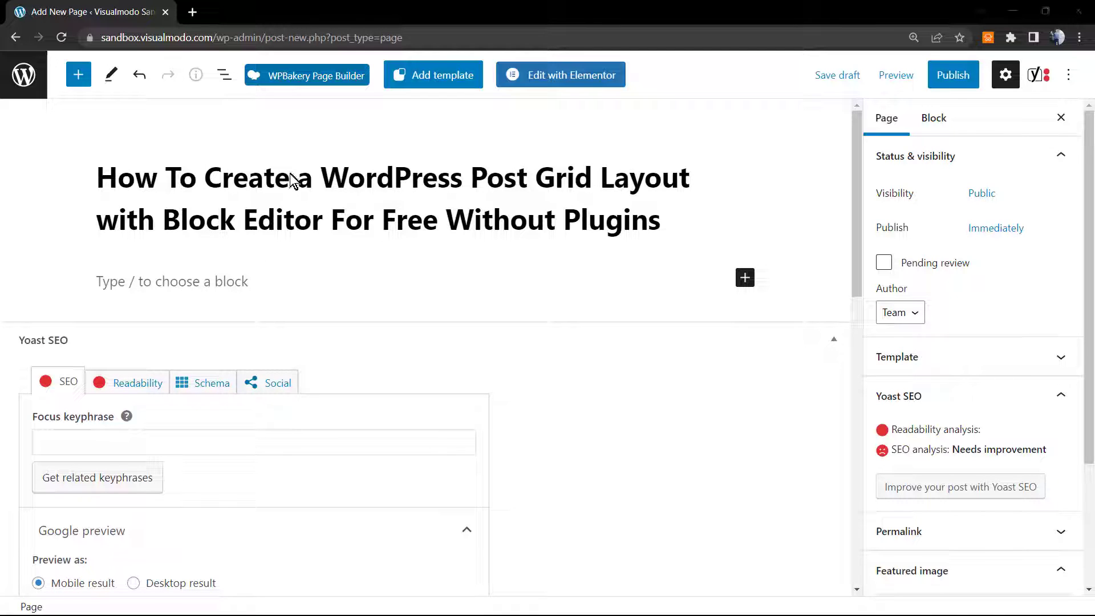
left_click(237, 279)
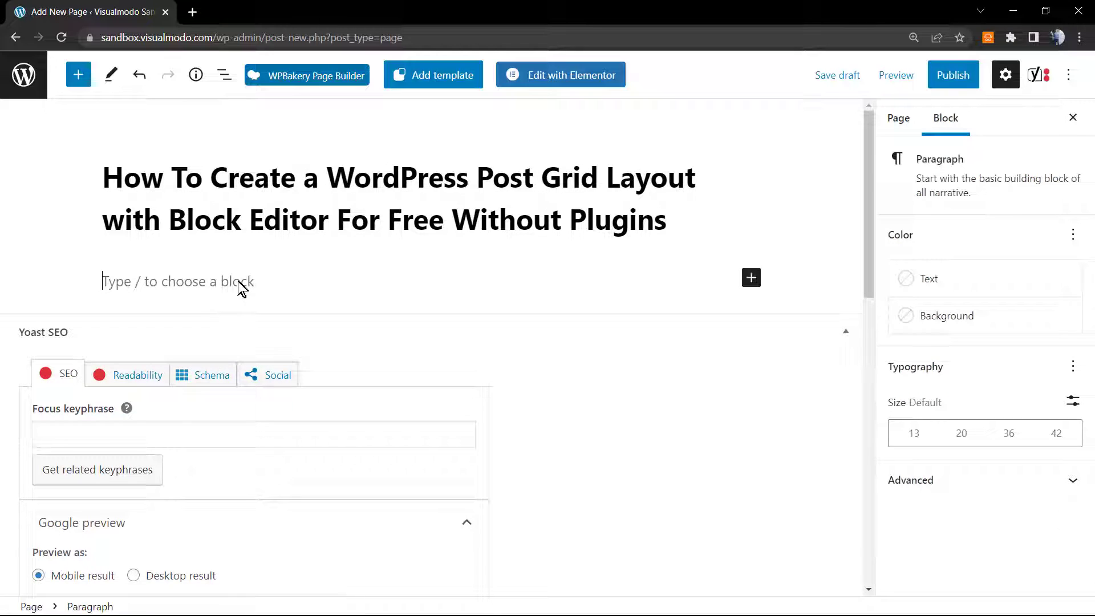
left_click(751, 279)
key("ctrl+plus")
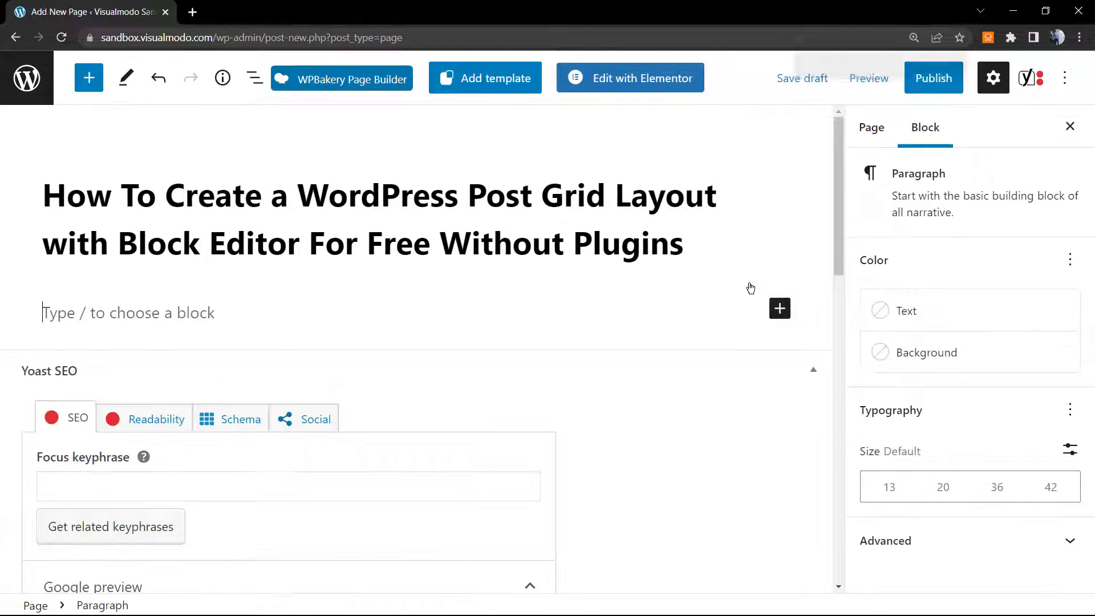
key("ctrl+plus")
key("ctrl+minus")
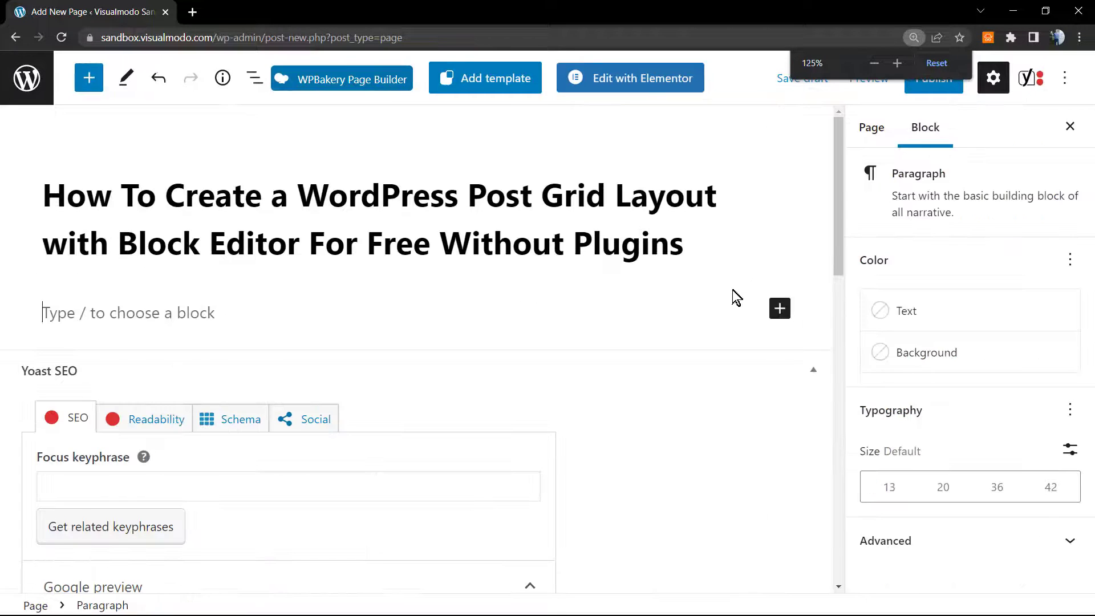
- Search the inserter for 'query loop' and insert the Query Loop block below the title
left_click(770, 316)
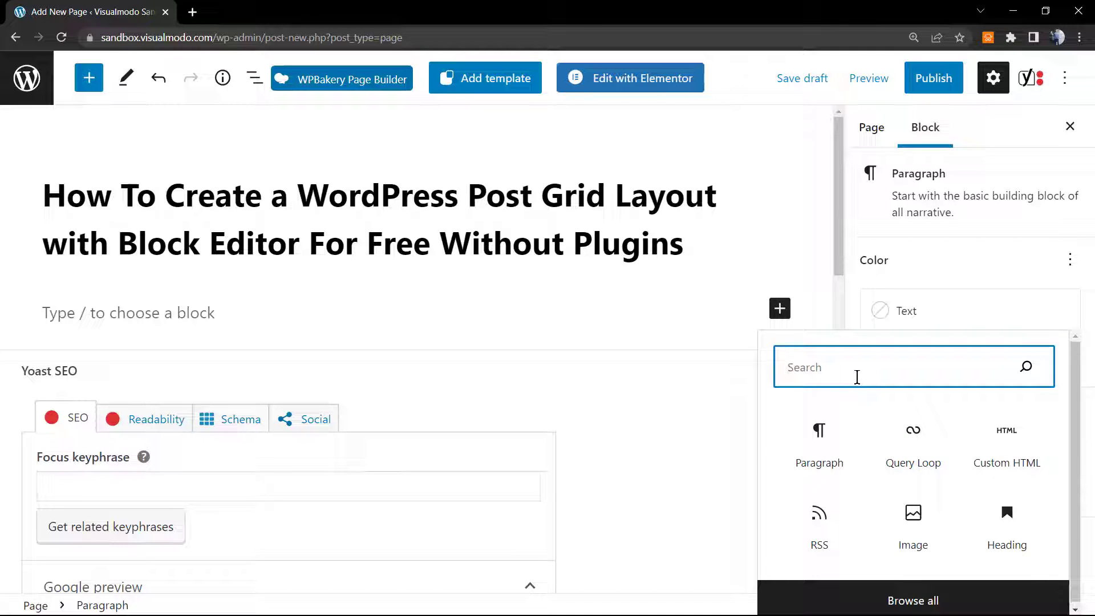
type("quey")
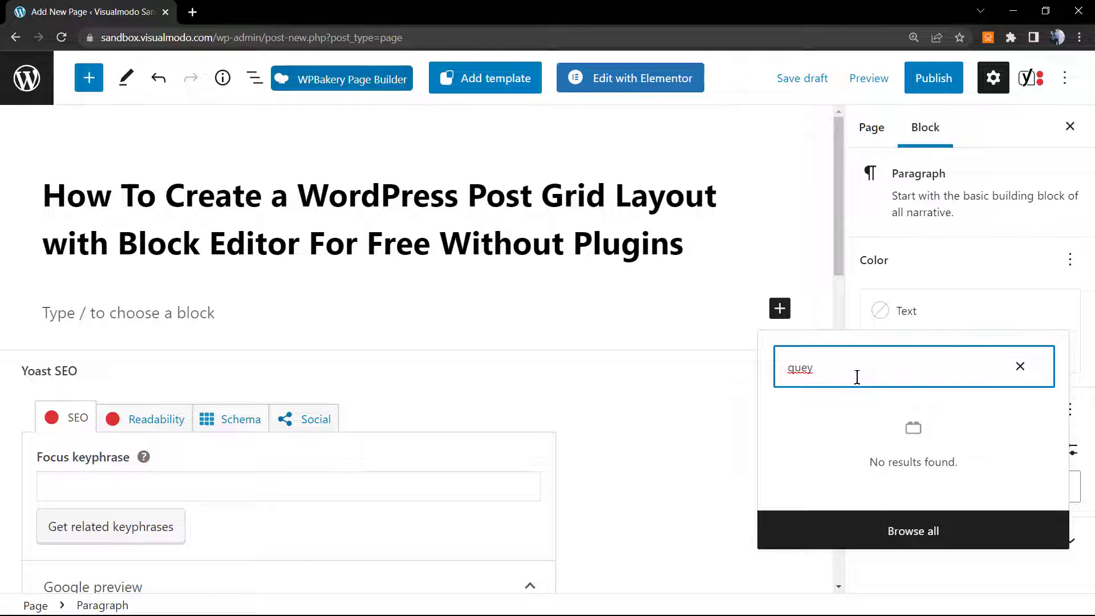
key("BackSpace")
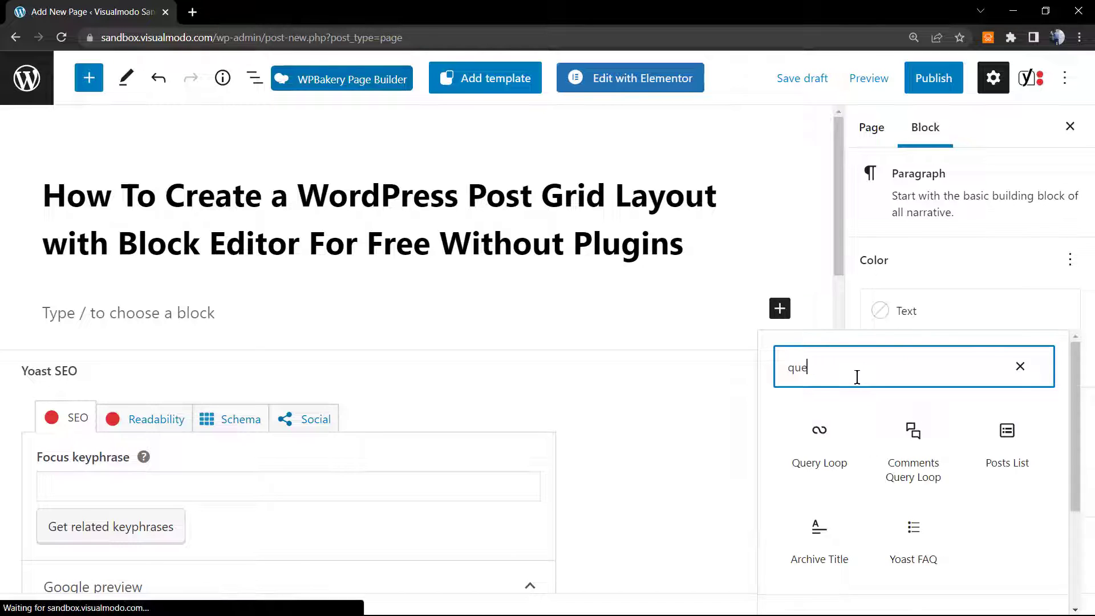
type("r")
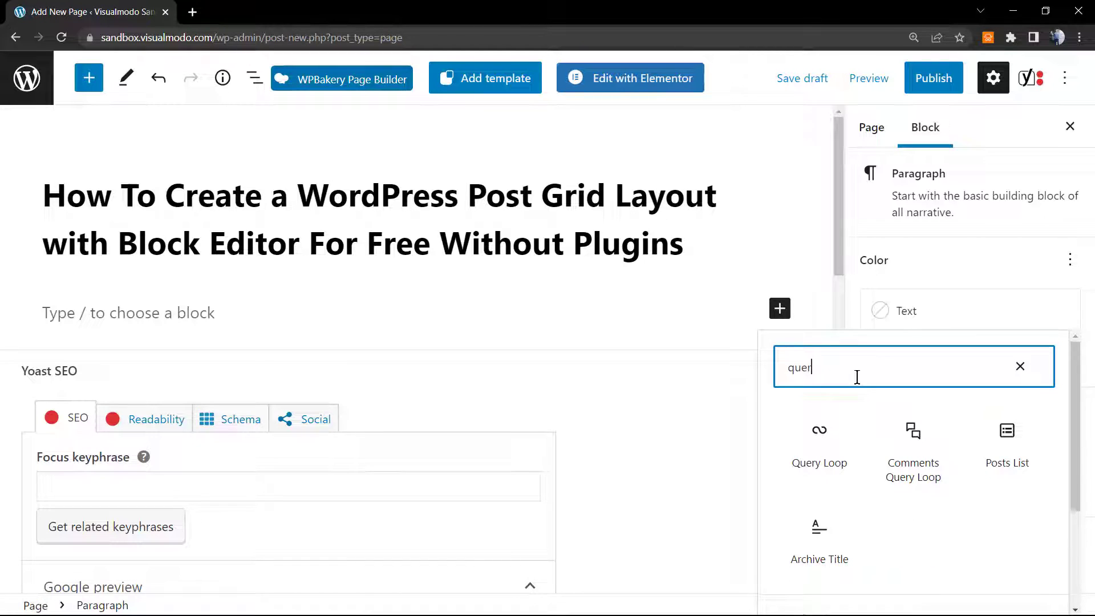
type("y l")
left_click(819, 441)
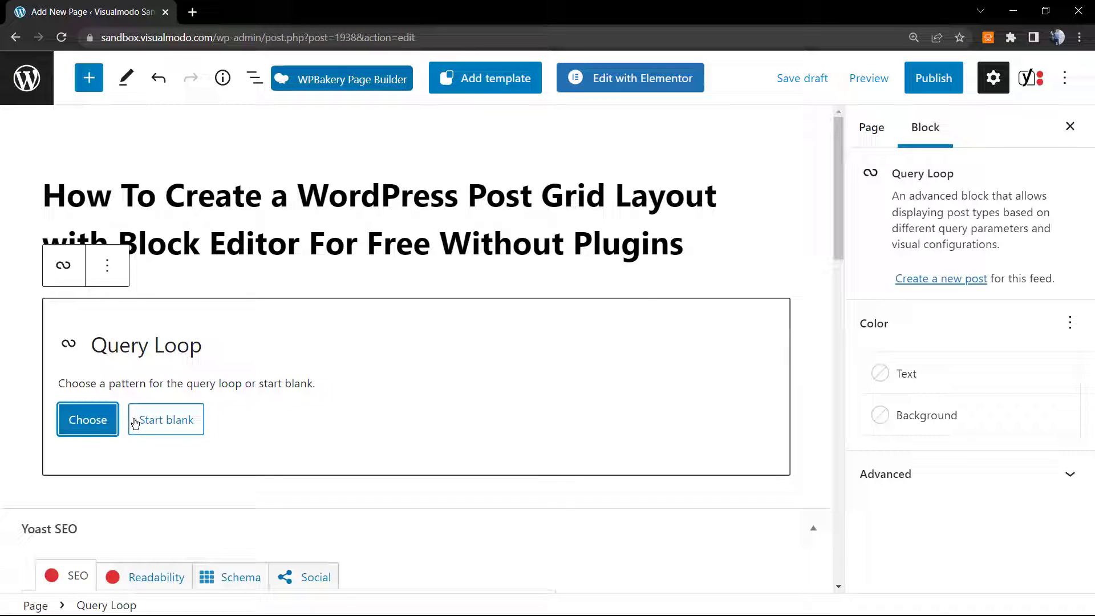
- Start the Query Loop blank with the Image, Date, & Title variation and review the listed posts
left_click(184, 423)
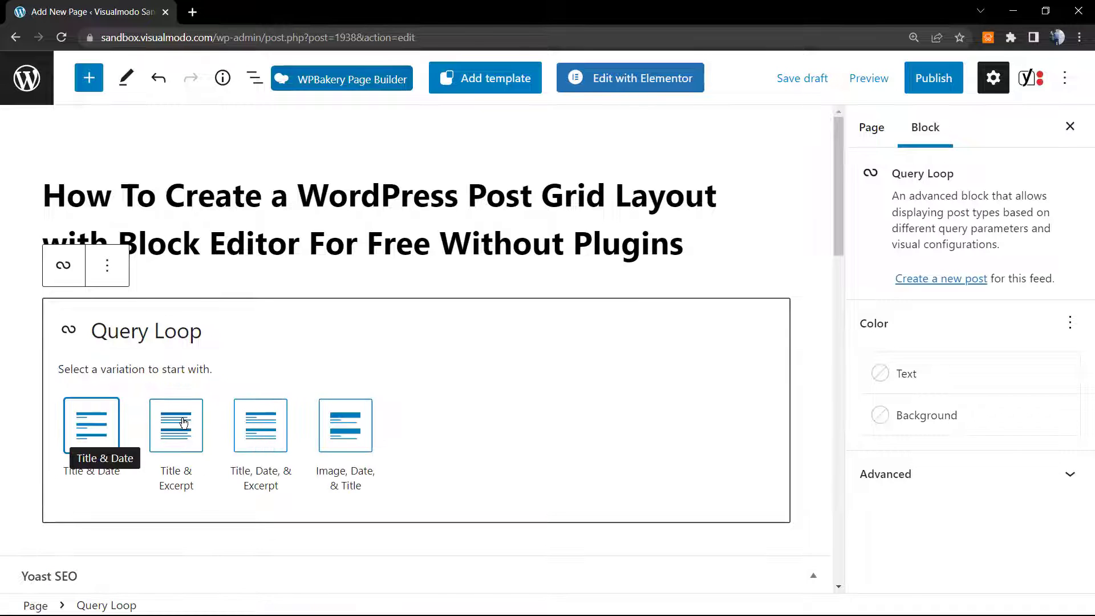
left_click(351, 436)
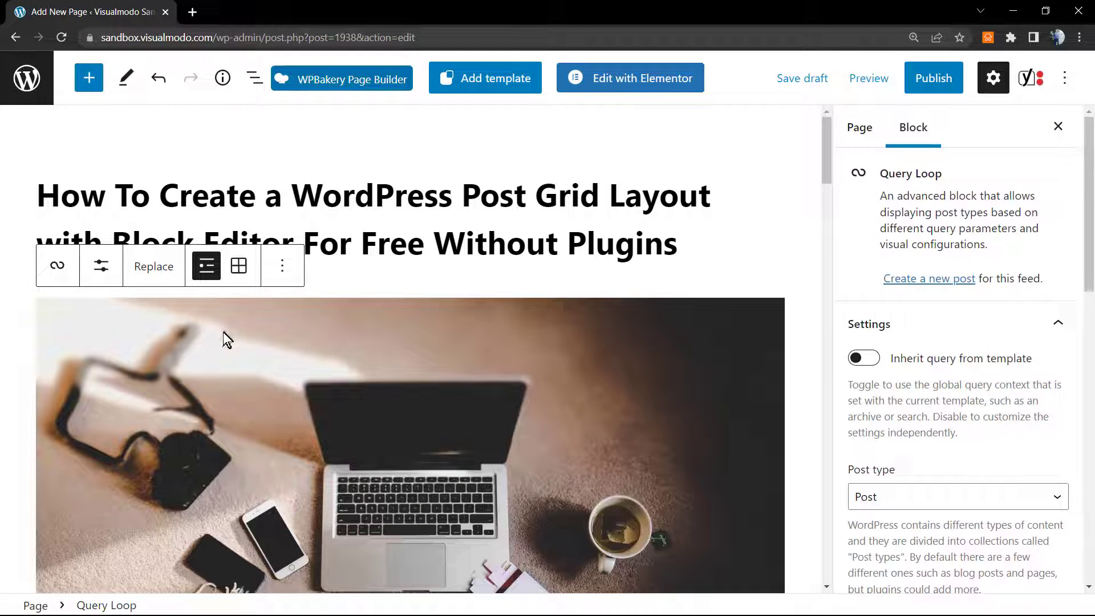
scroll(222, 334, "down", 10)
scroll(242, 310, "down", 15)
scroll(232, 313, "down", 4)
scroll(231, 314, "up", 20)
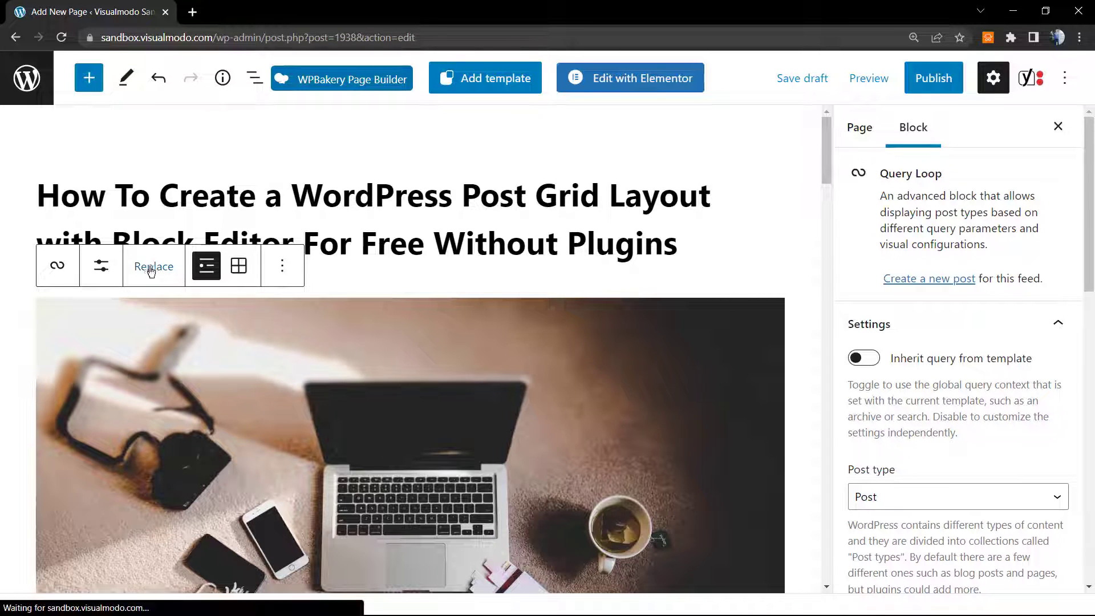
- Set the Query Loop to 6 items per page and switch it to the three-column grid view
left_click(100, 273)
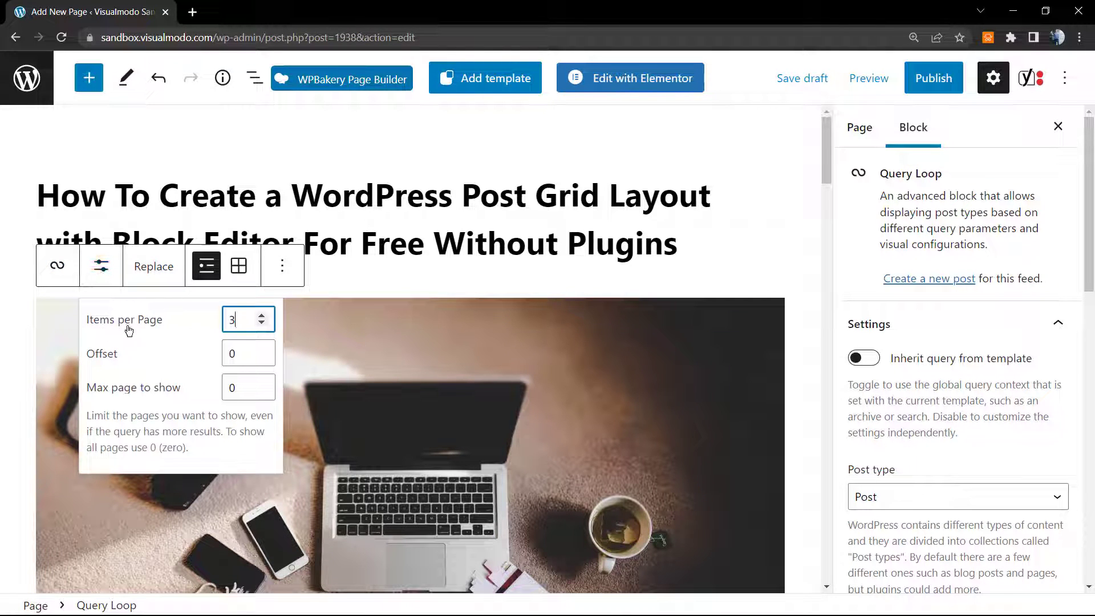
left_click(262, 323)
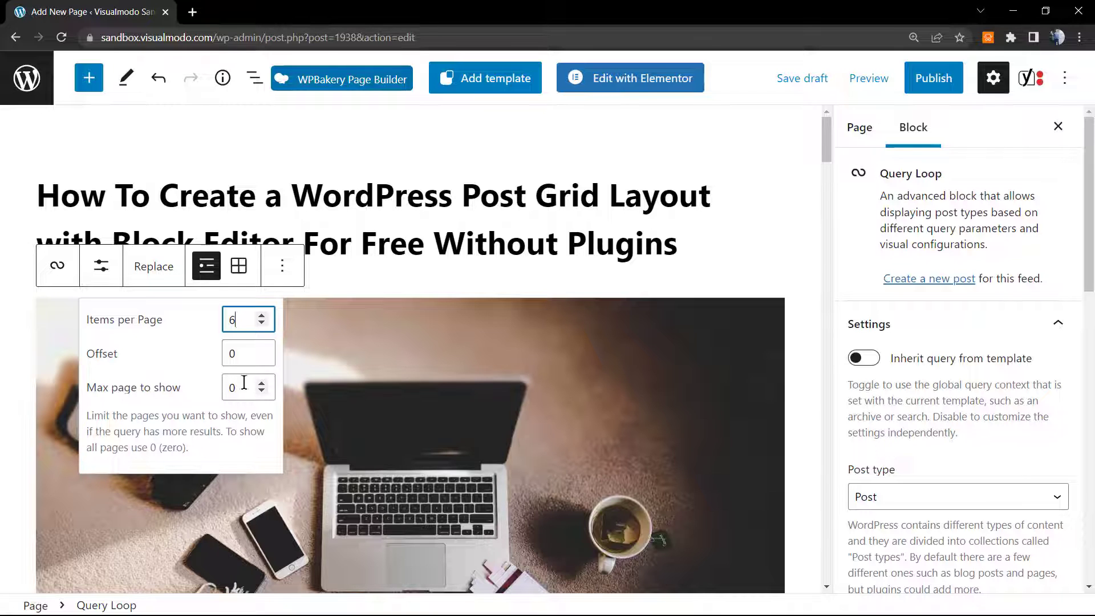
left_click(236, 277)
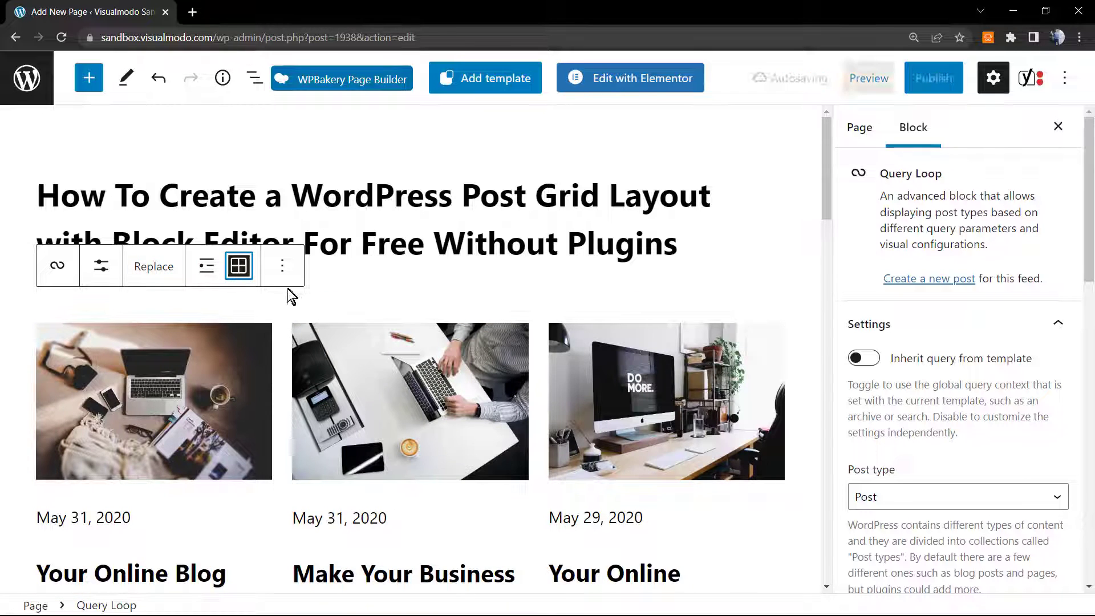
scroll(296, 384, "down", 3)
scroll(294, 385, "down", 7)
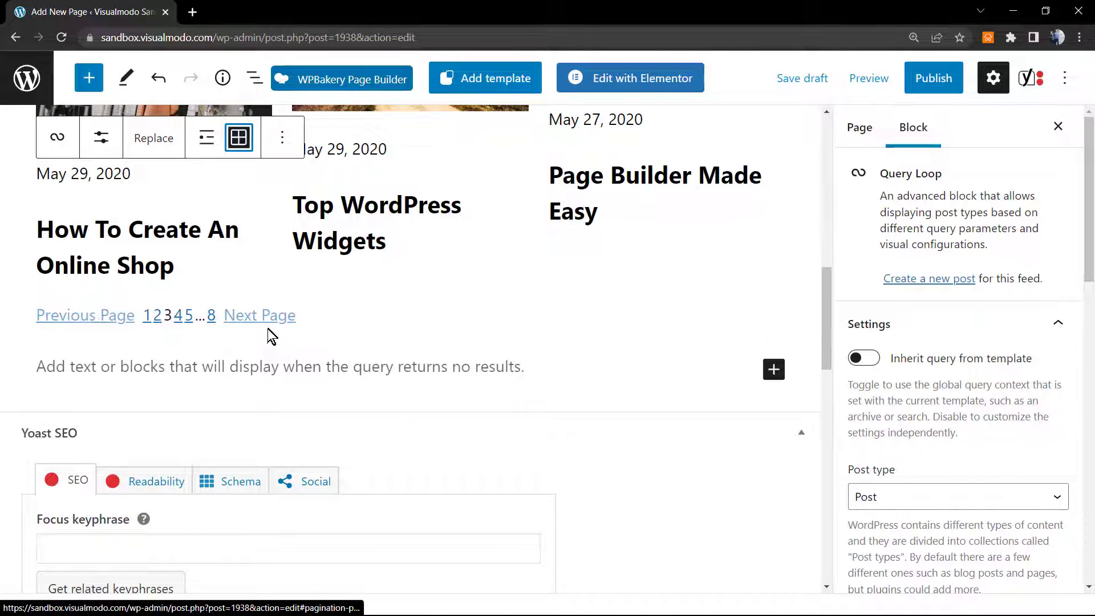
scroll(282, 326, "up", 10)
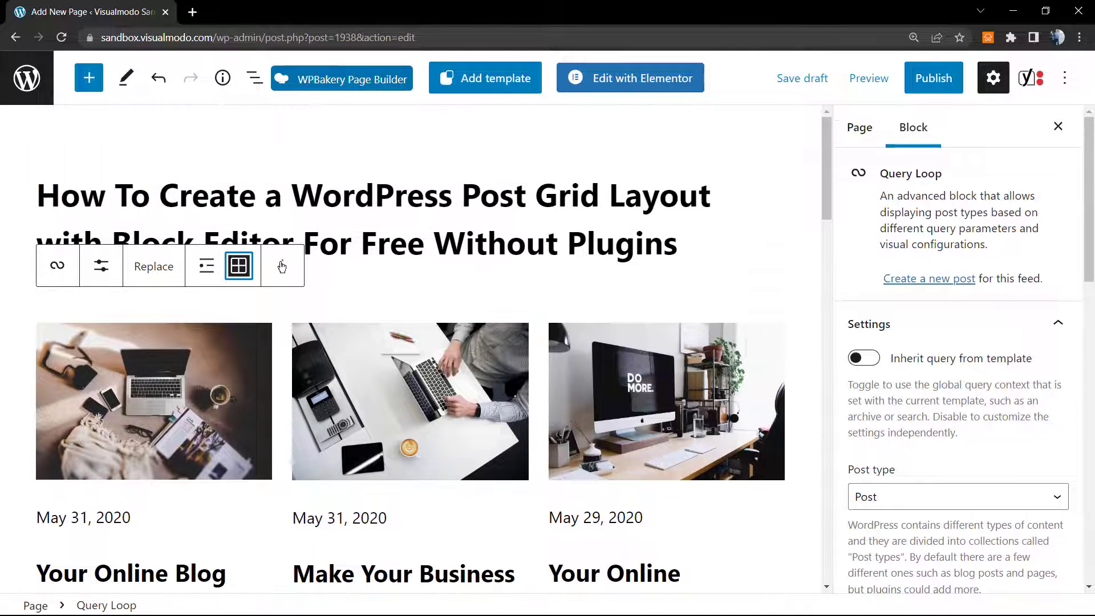
- Select the Next Page link and move it before, then back after, the page numbers
left_click(283, 267)
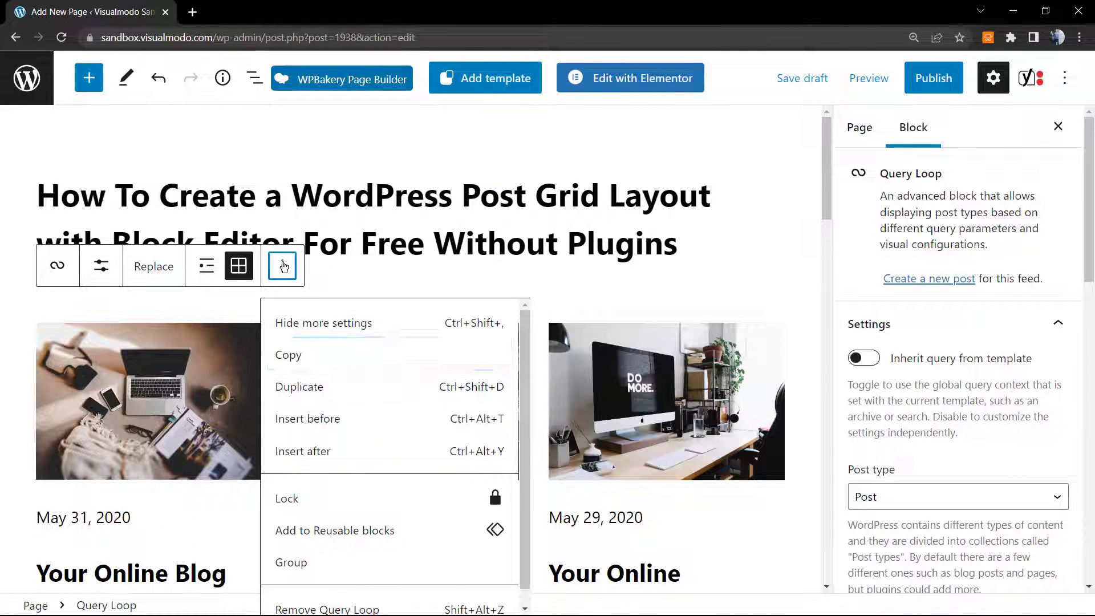
left_click(283, 266)
scroll(309, 357, "down", 9)
scroll(304, 360, "down", 2)
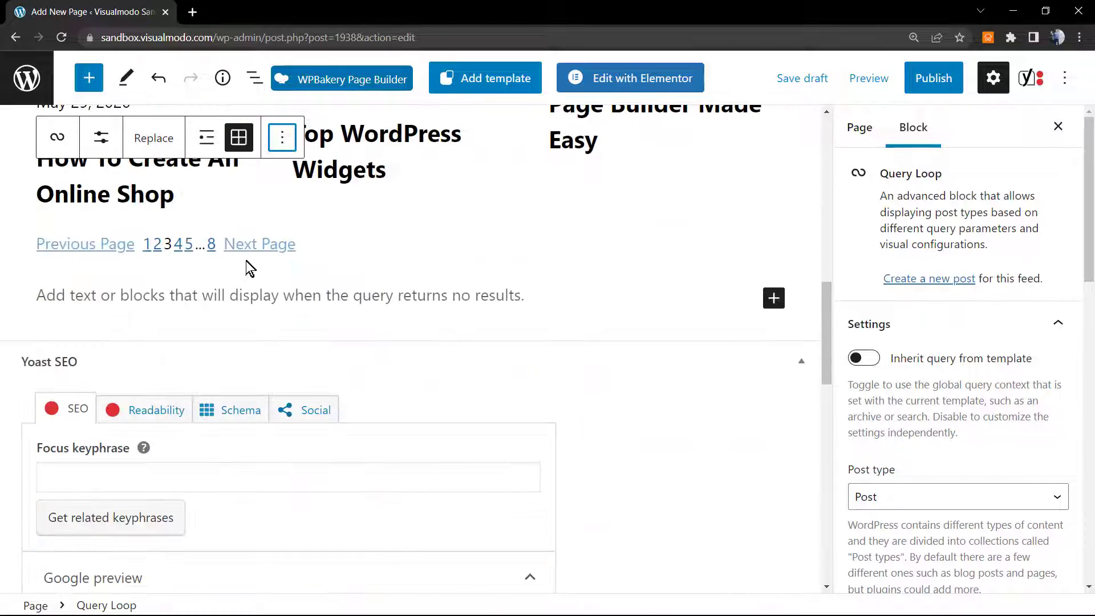
left_click(268, 245)
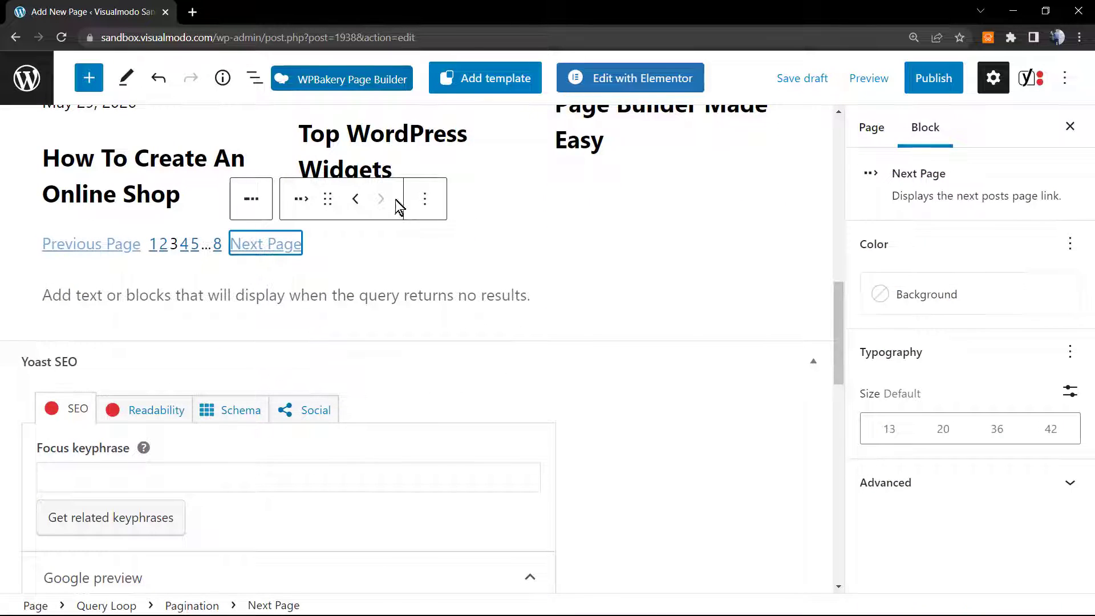
left_click(355, 199)
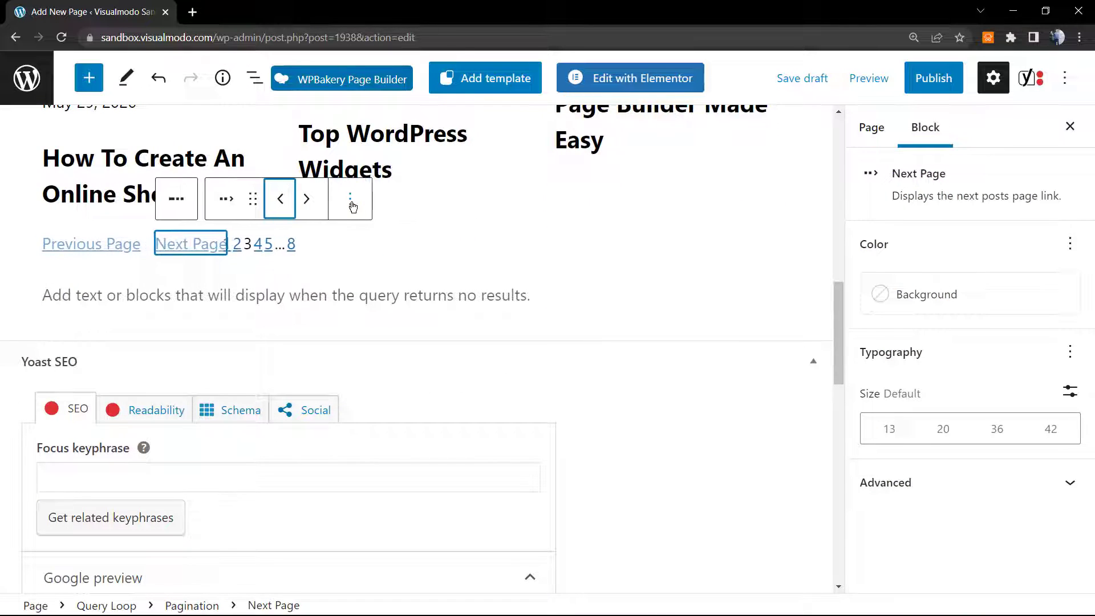
left_click(308, 206)
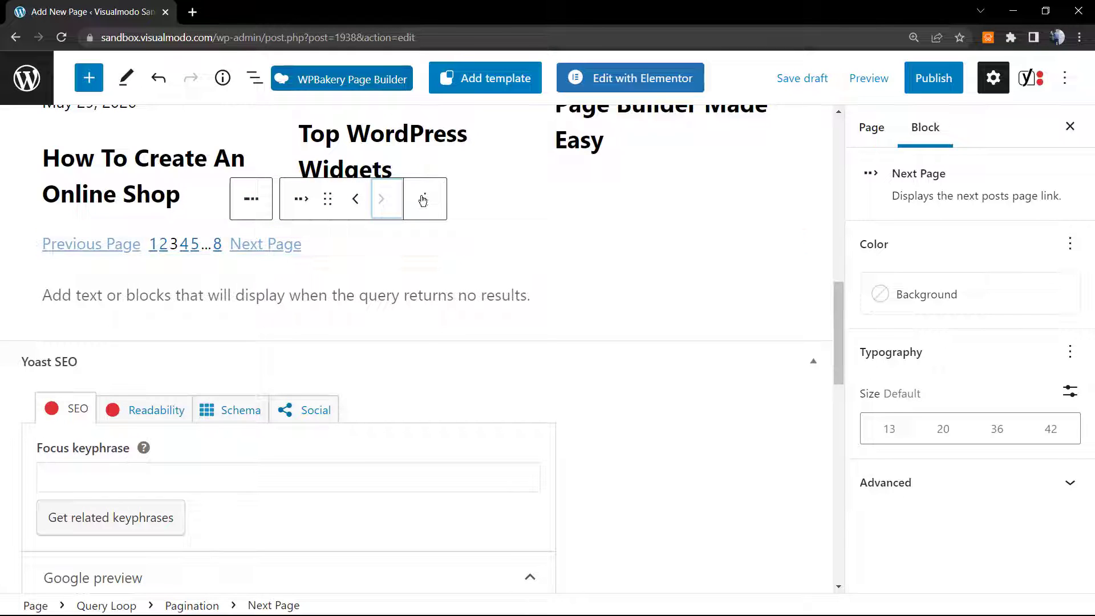
- Select the parent Pagination block and justify its items to the center
left_click(425, 199)
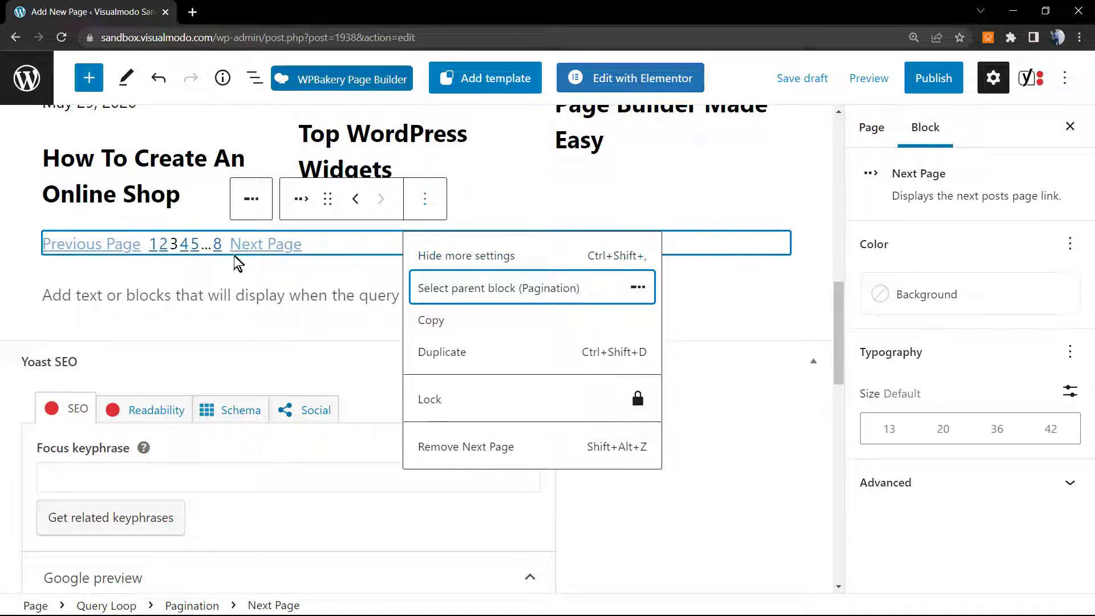
left_click(350, 254)
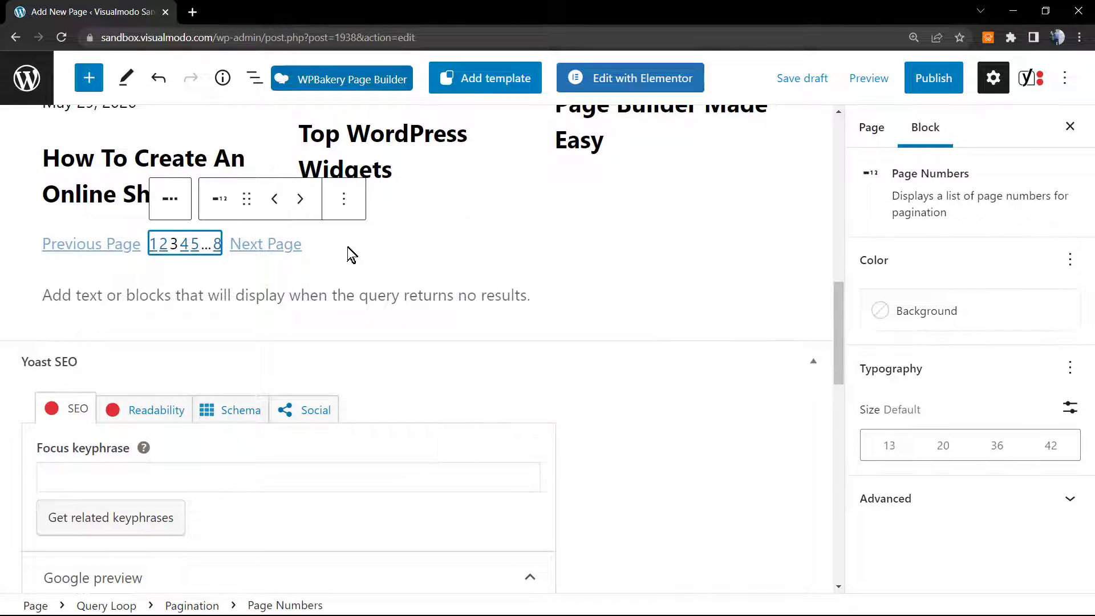
left_click(393, 251)
left_click(403, 250)
left_click(313, 199)
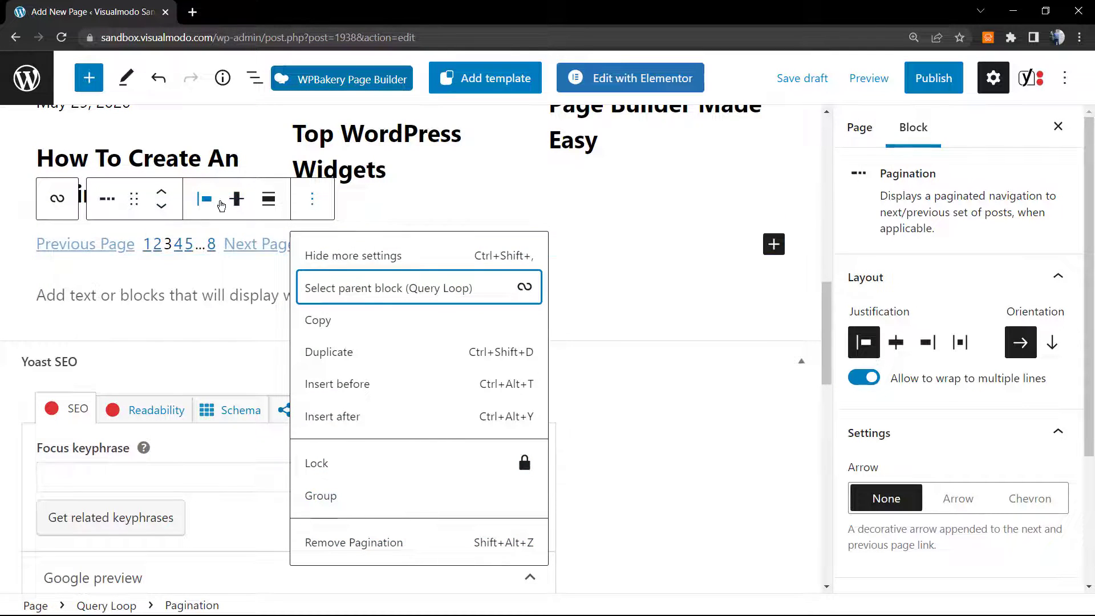
left_click(208, 201)
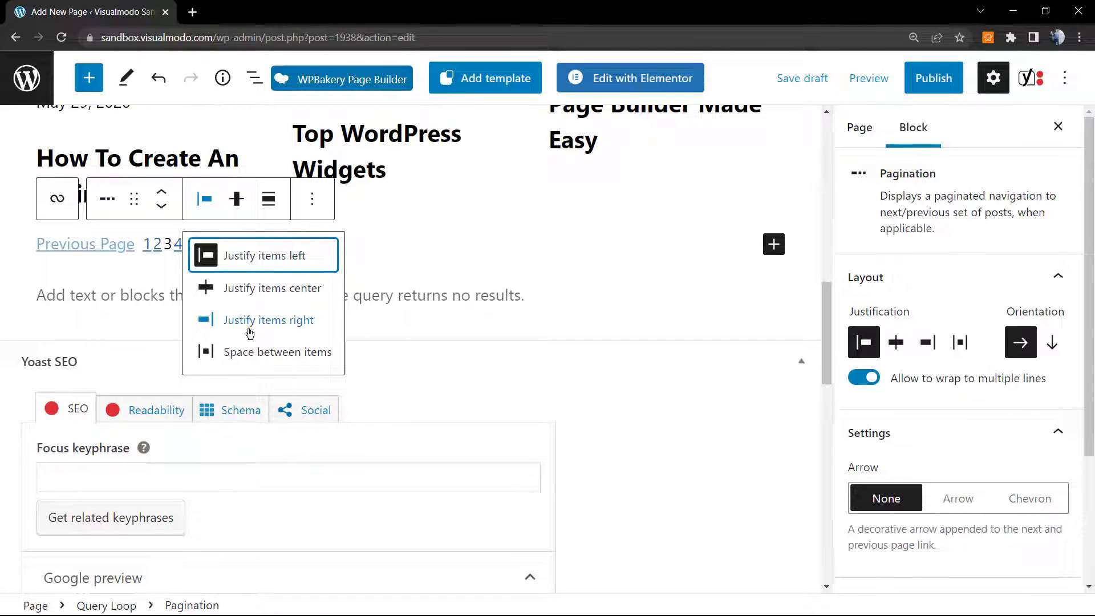
left_click(244, 288)
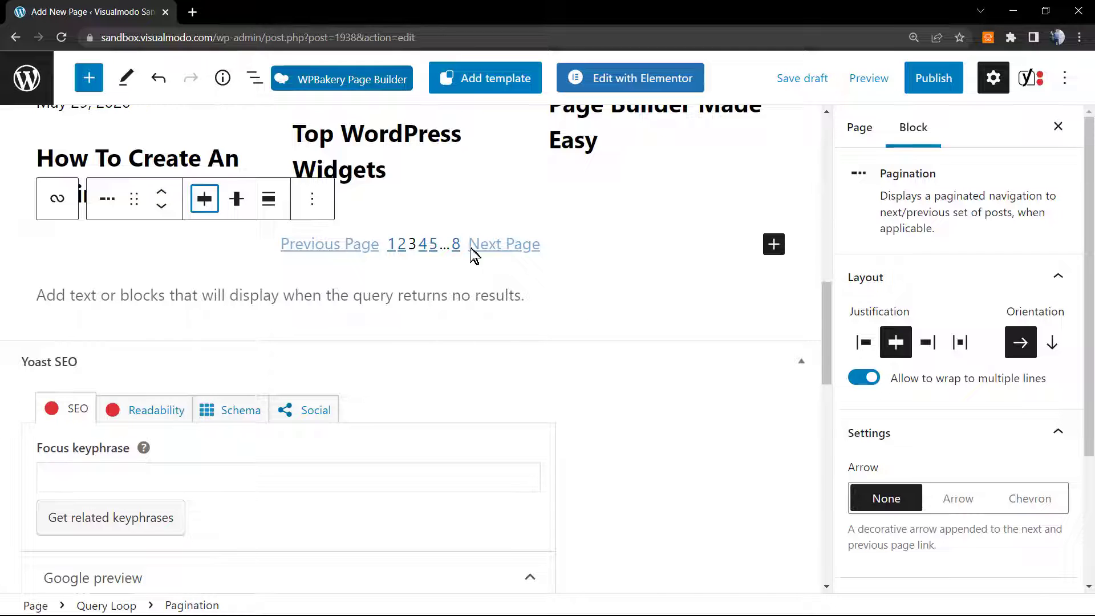
- Select the Post Template block and inspect its settings, including the Advanced panel
scroll(442, 335, "up", 10)
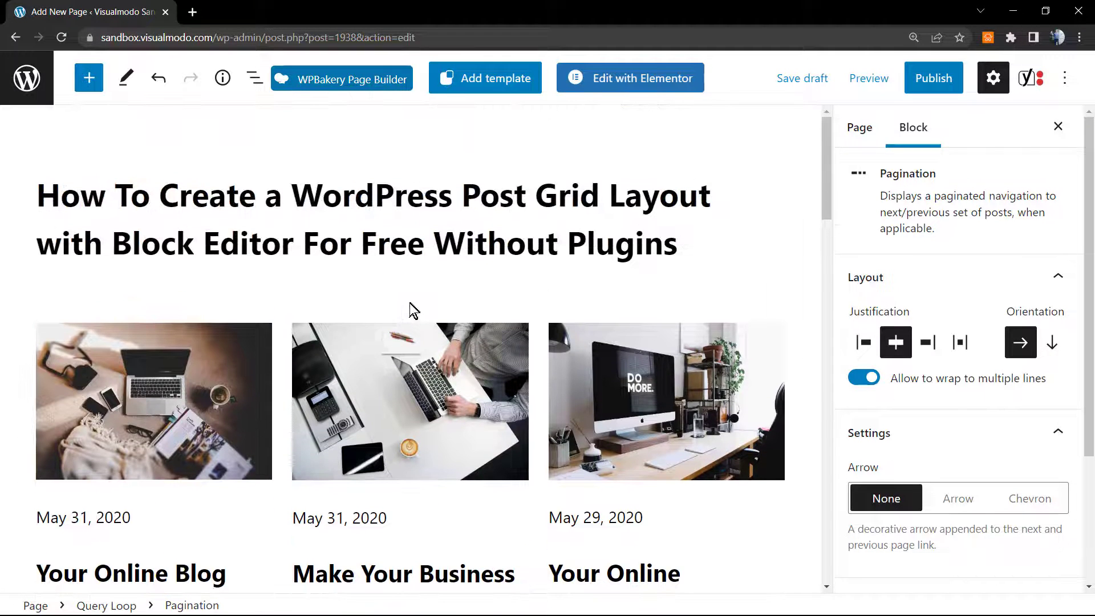
left_click(407, 305)
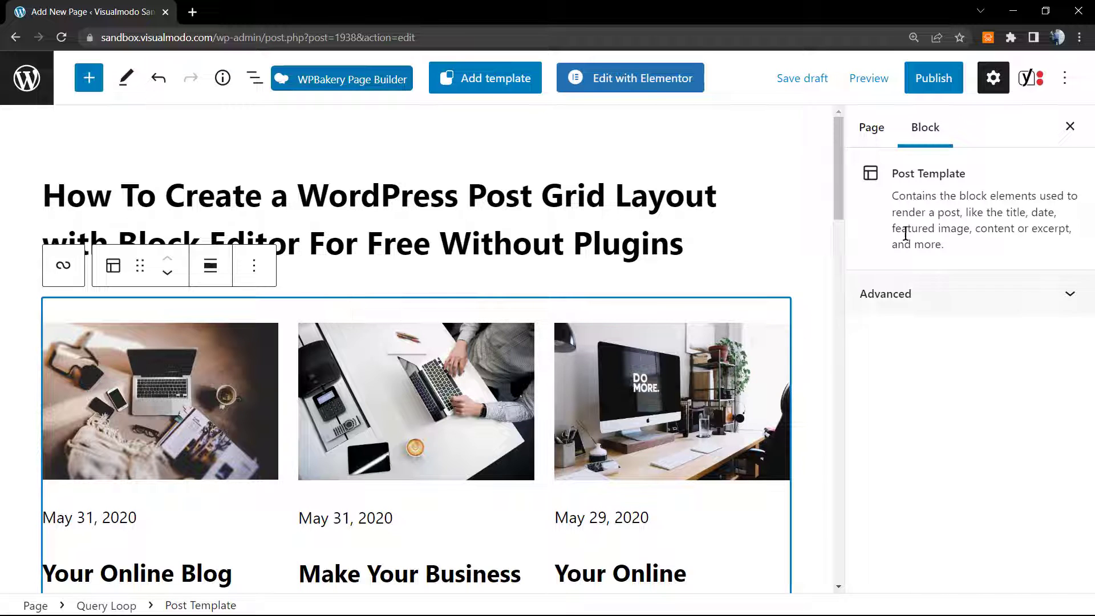
left_click(235, 308)
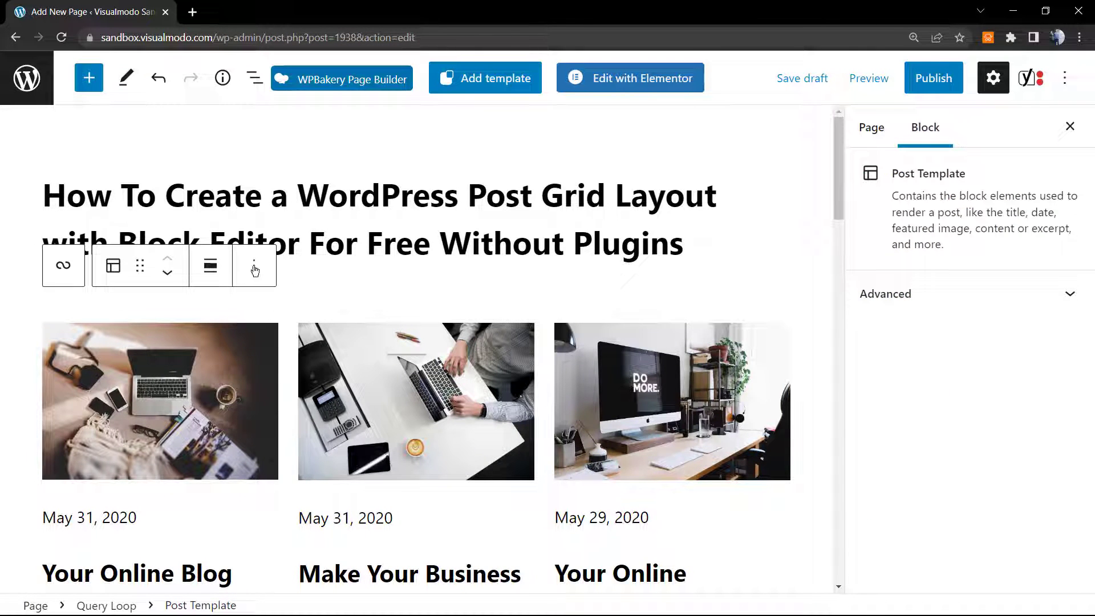
left_click(254, 271)
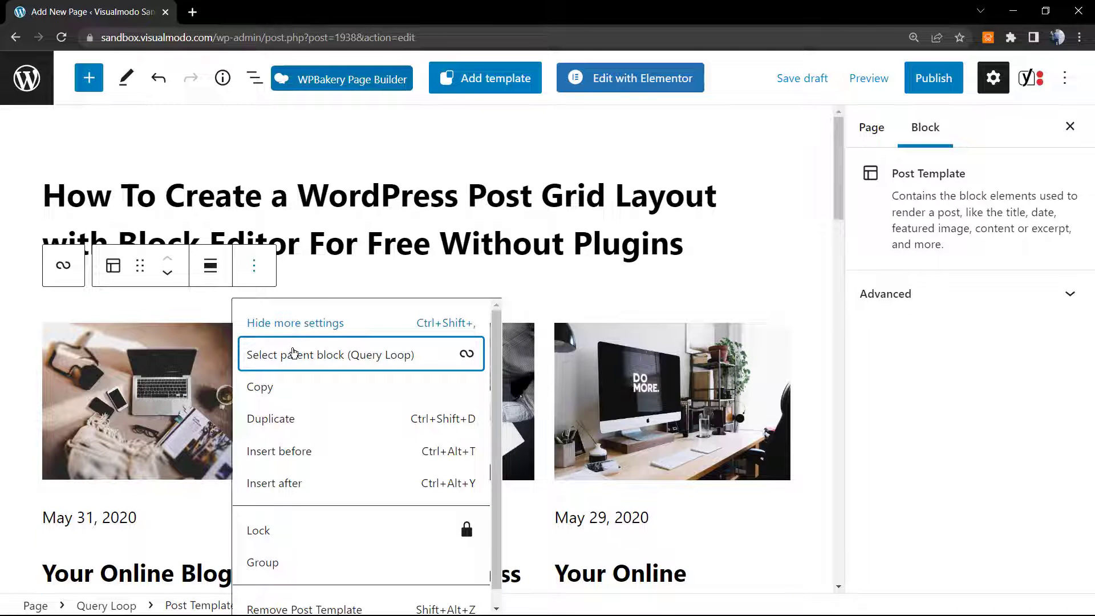
left_click(870, 126)
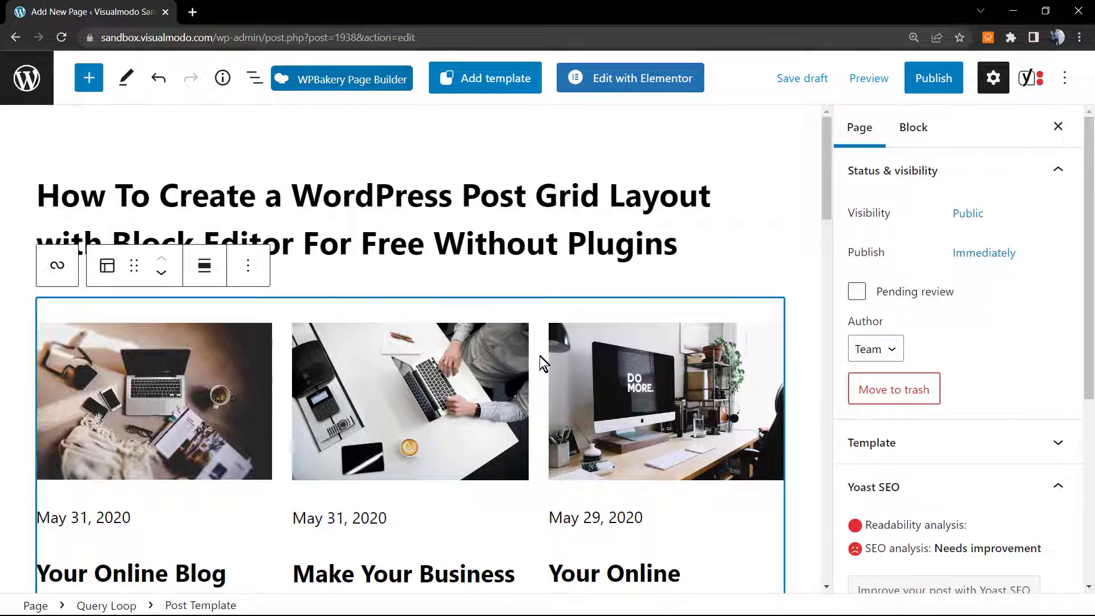
left_click(916, 133)
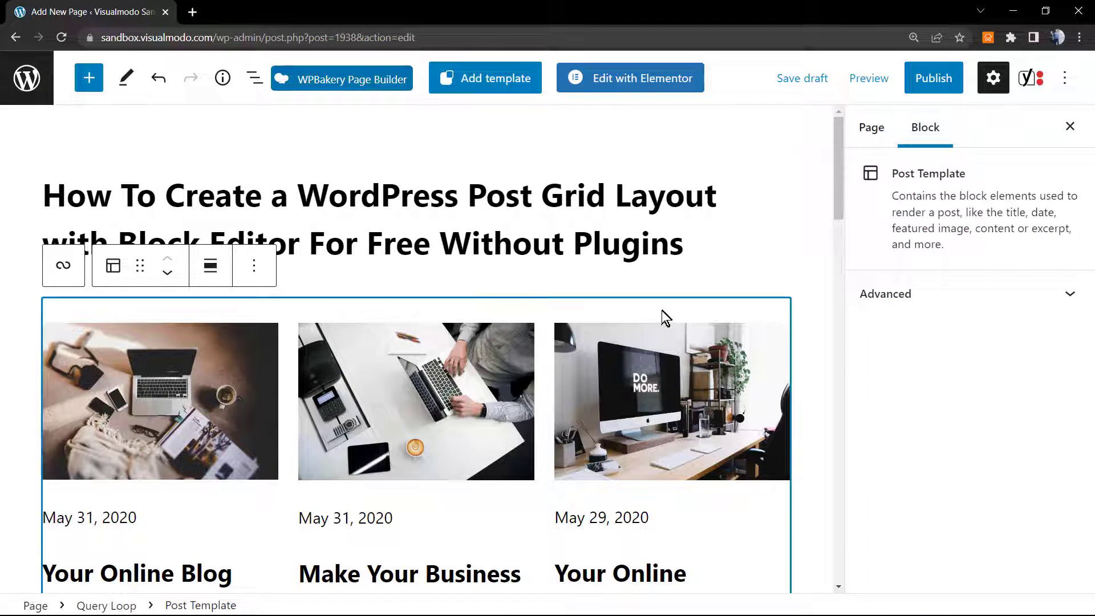
left_click(938, 294)
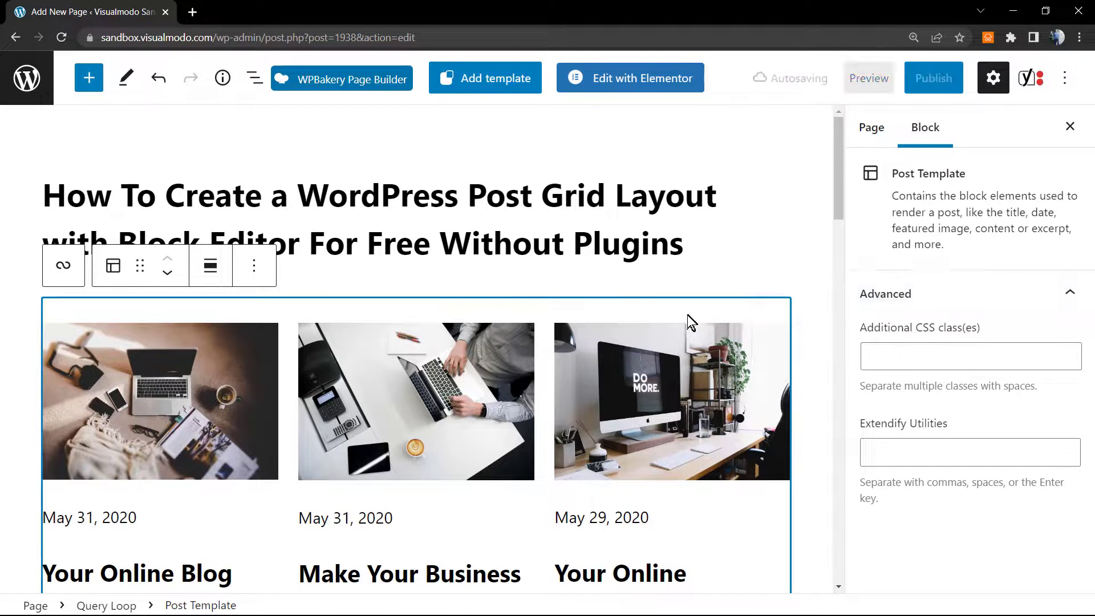
scroll(310, 337, "down", 3)
scroll(152, 170, "up", 3)
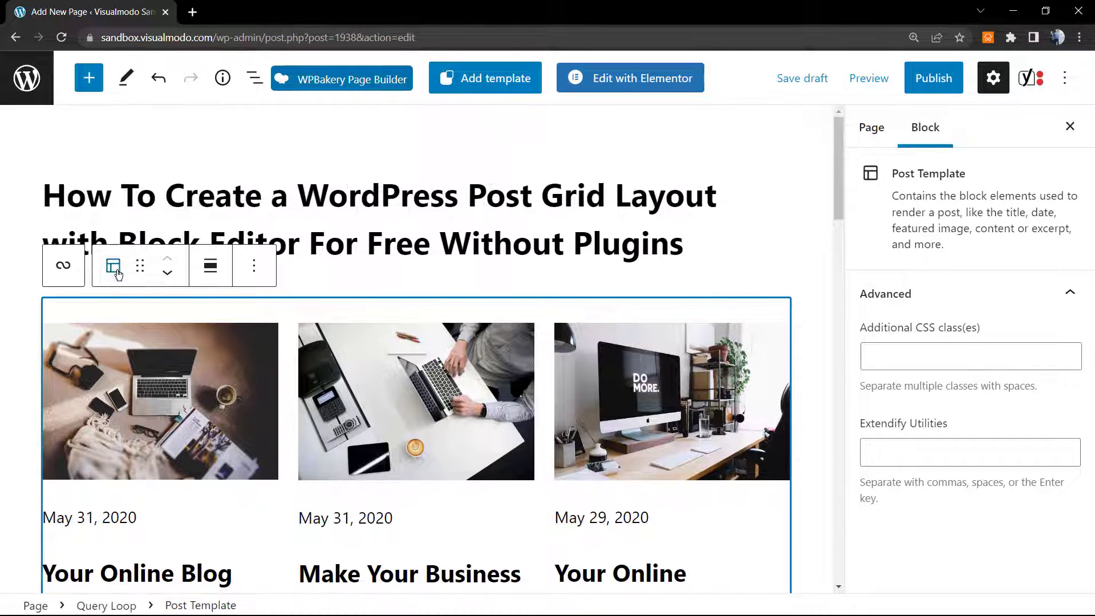
left_click(254, 266)
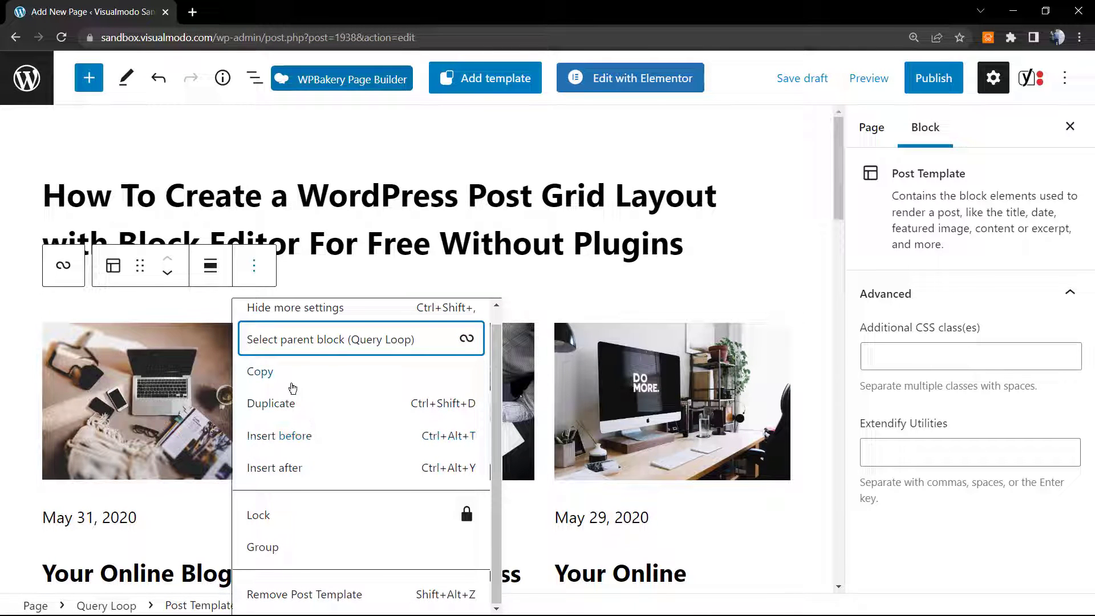
- Select the third post's date, its title and the first featured image, then reselect the Post Template
scroll(318, 360, "up", 1)
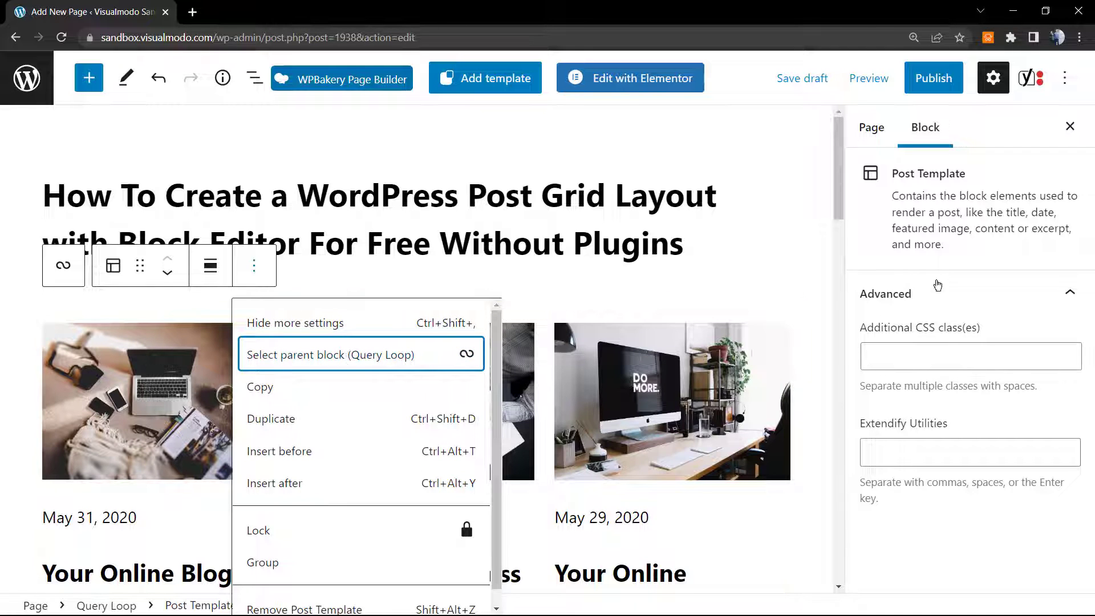
scroll(583, 401, "down", 1)
left_click(558, 444)
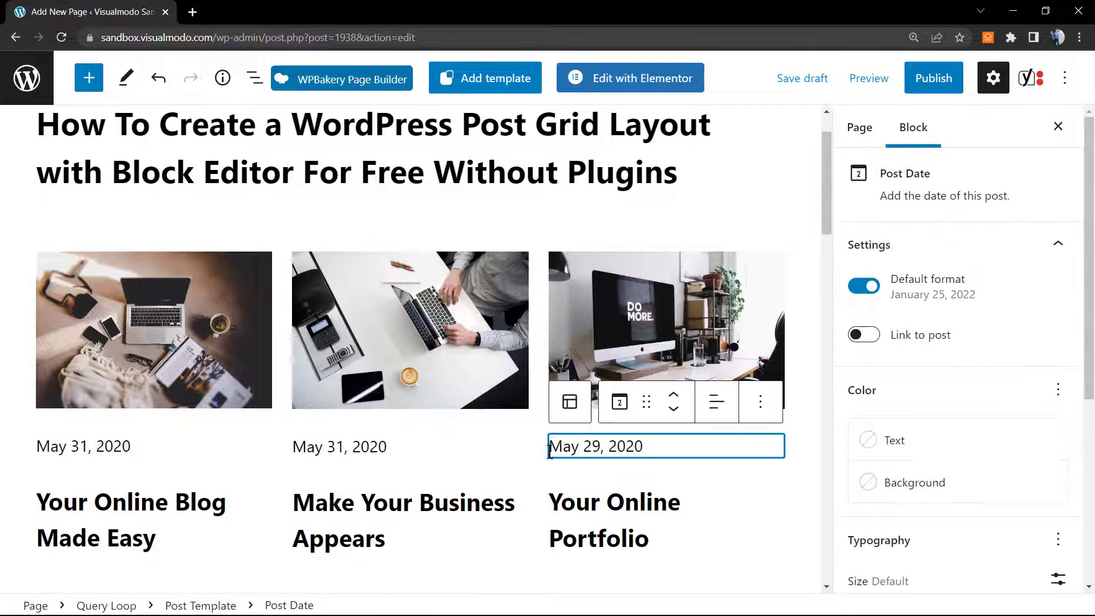
left_click(550, 480)
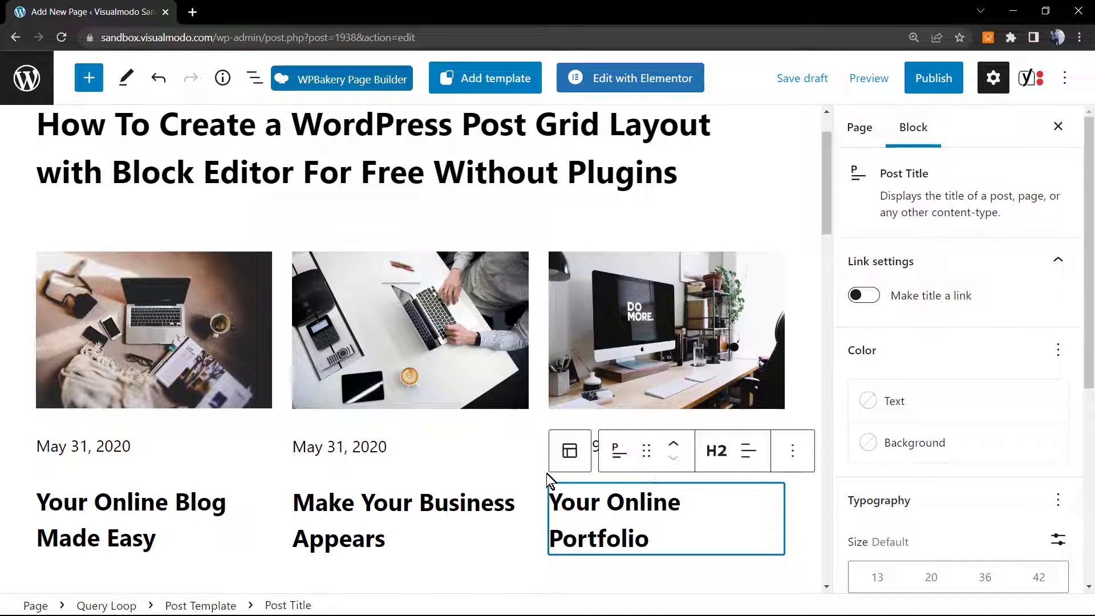
left_click(524, 273)
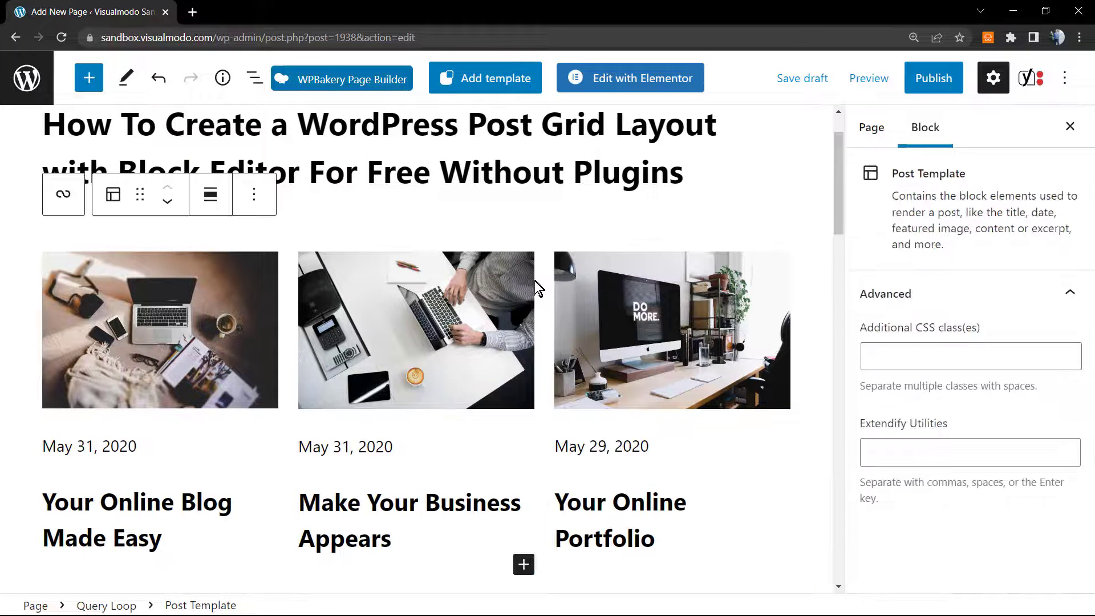
left_click(219, 256)
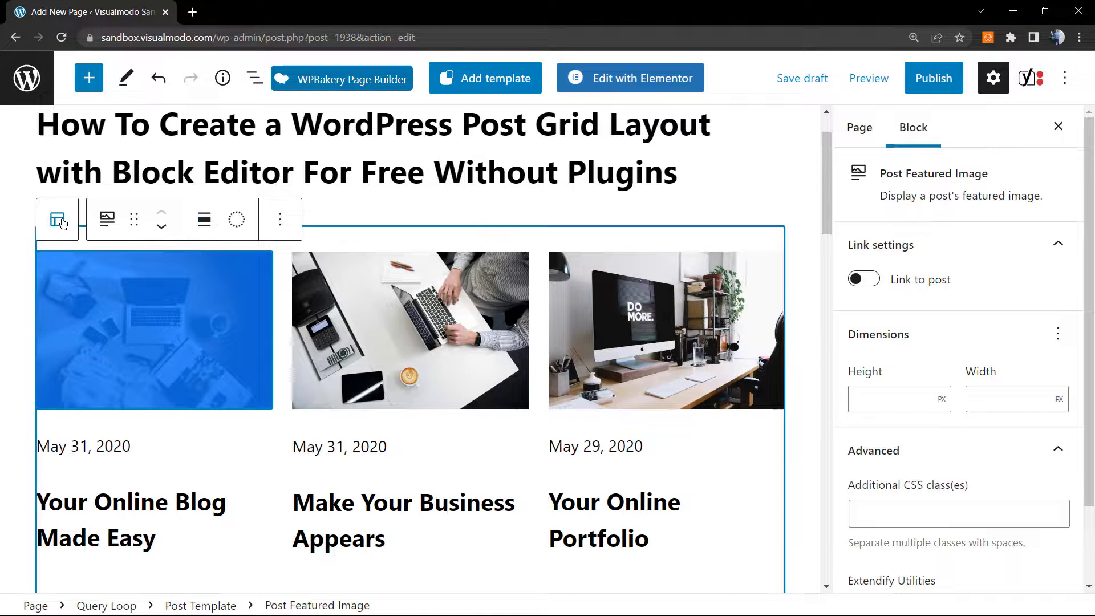
left_click(336, 242)
left_click(57, 190)
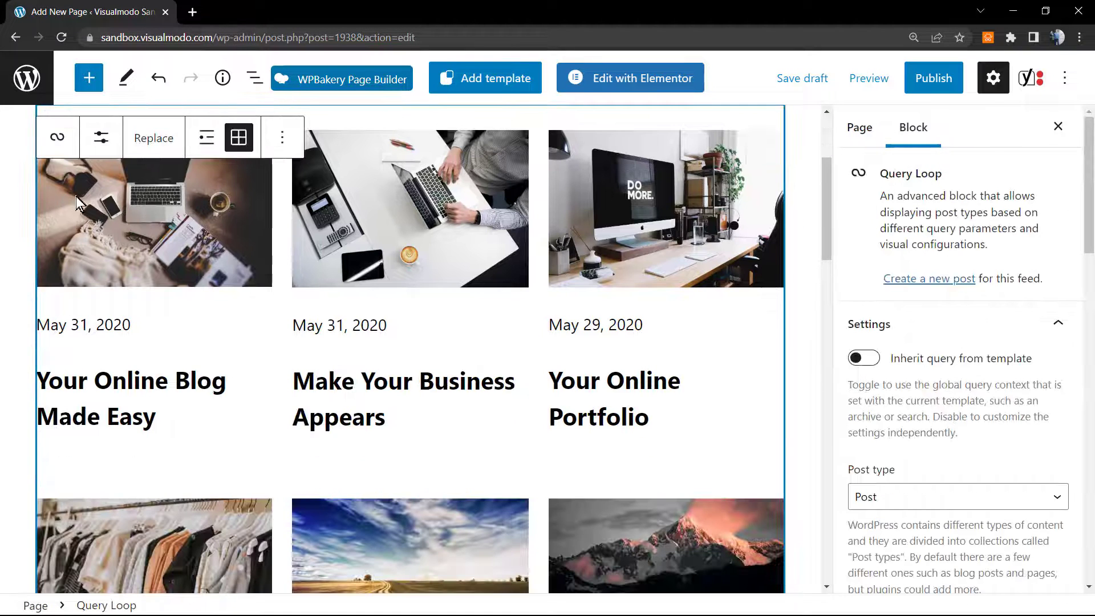
scroll(518, 386, "up", 3)
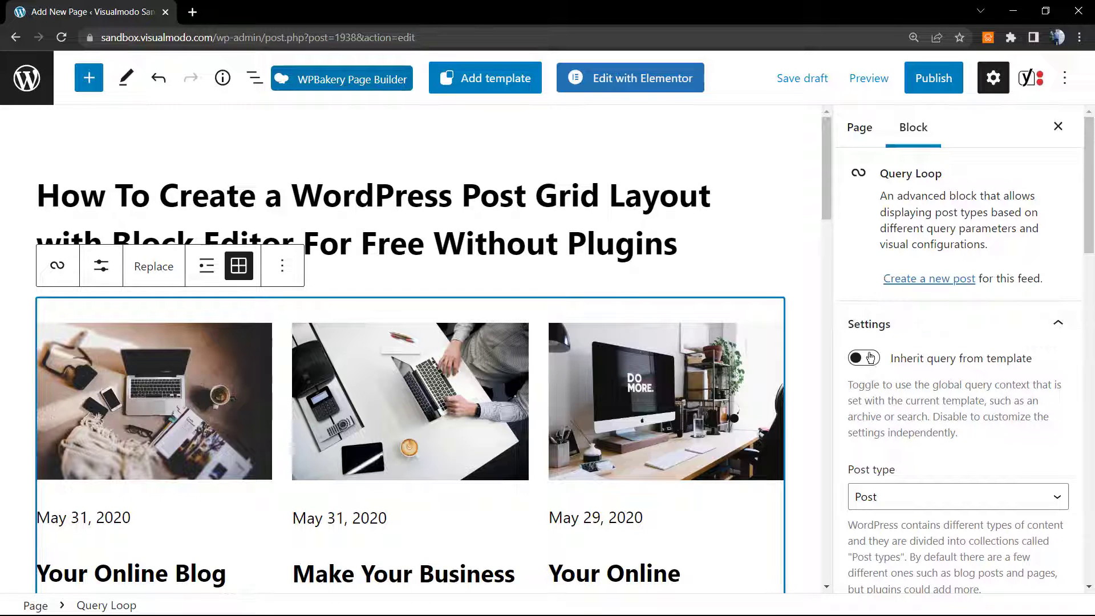
scroll(872, 358, "down", 3)
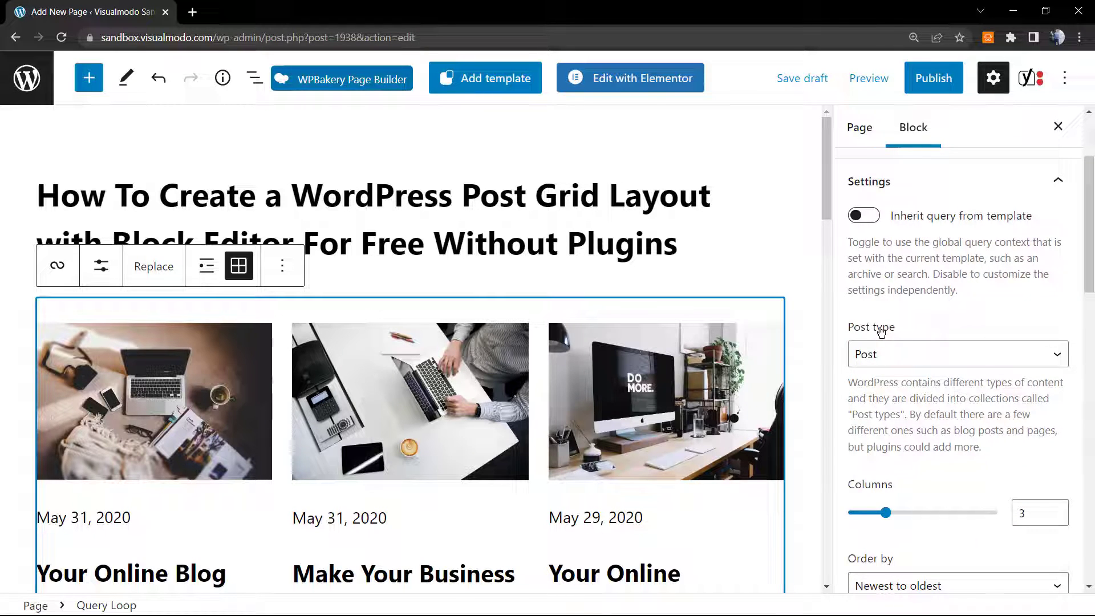
left_click(934, 354)
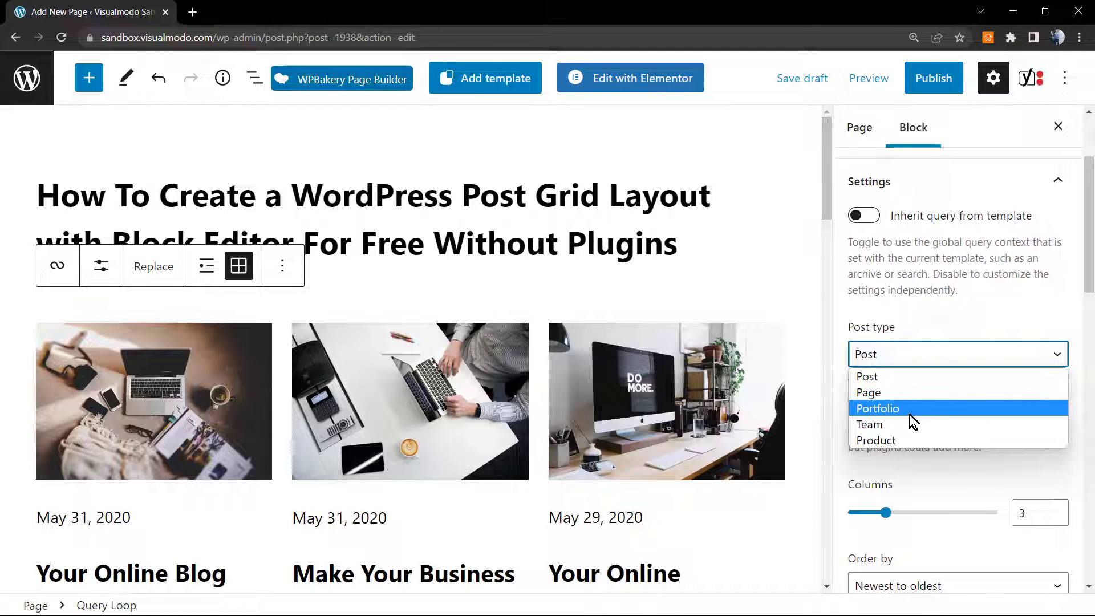
left_click(910, 376)
scroll(944, 371, "down", 2)
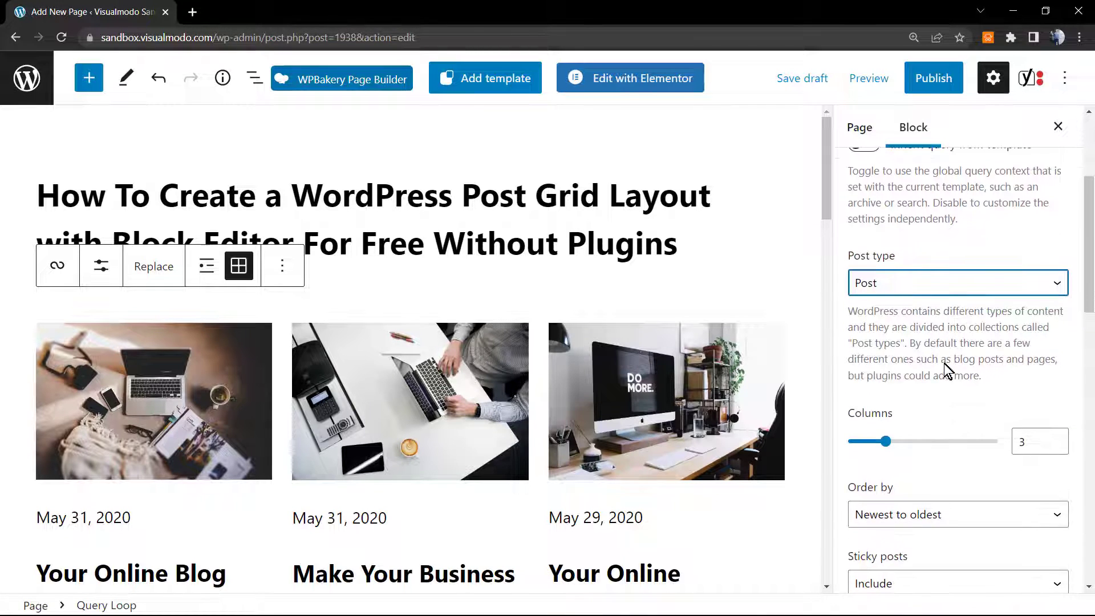
scroll(898, 419, "down", 3)
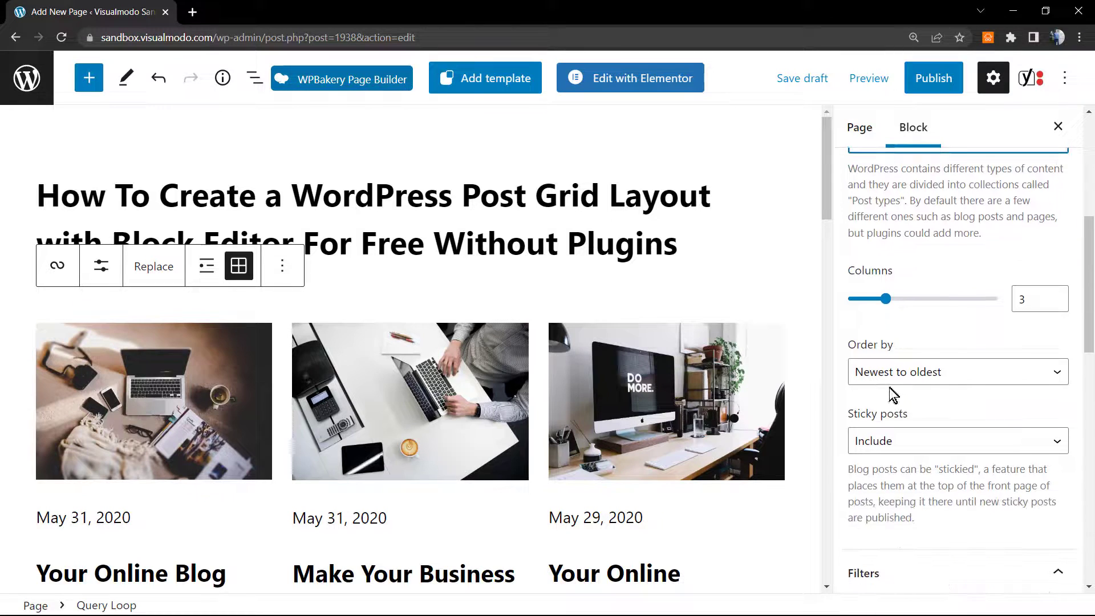
left_click(943, 373)
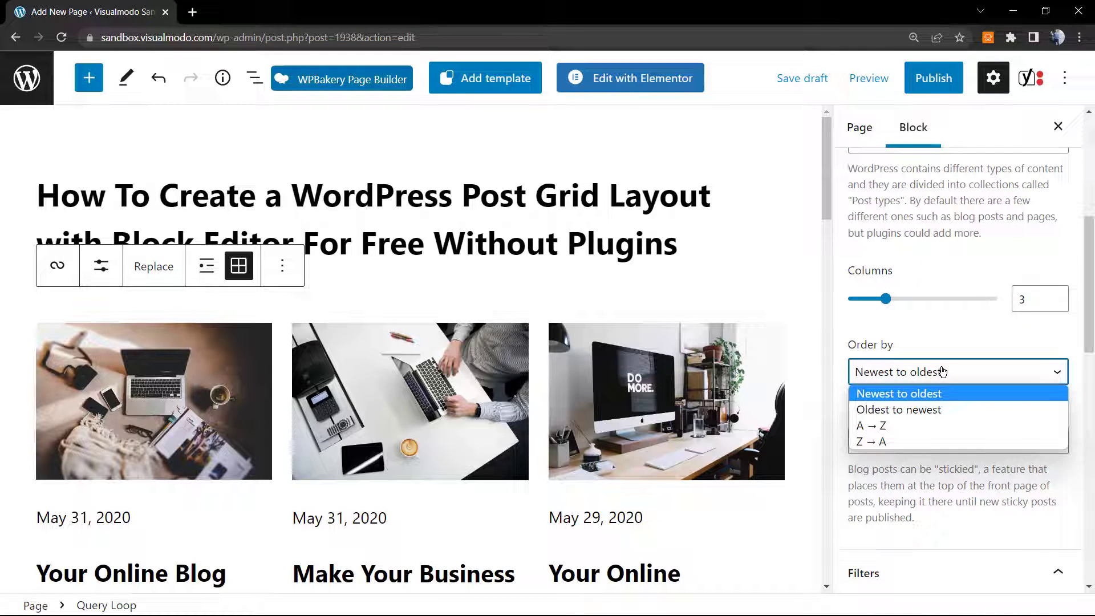
left_click(941, 368)
scroll(919, 384, "down", 1)
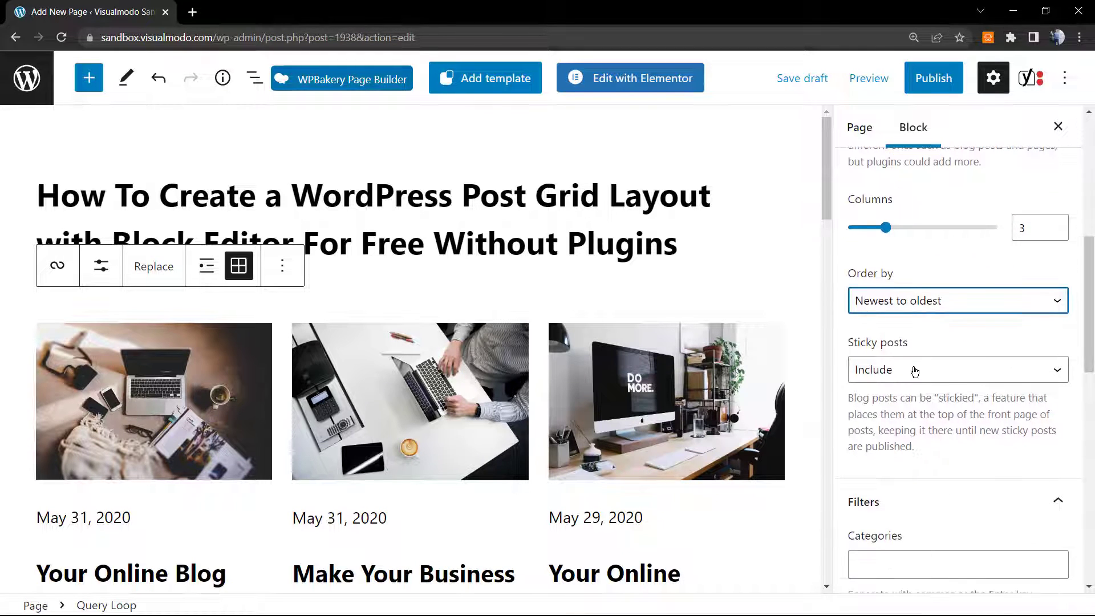
left_click(915, 371)
left_click(915, 371)
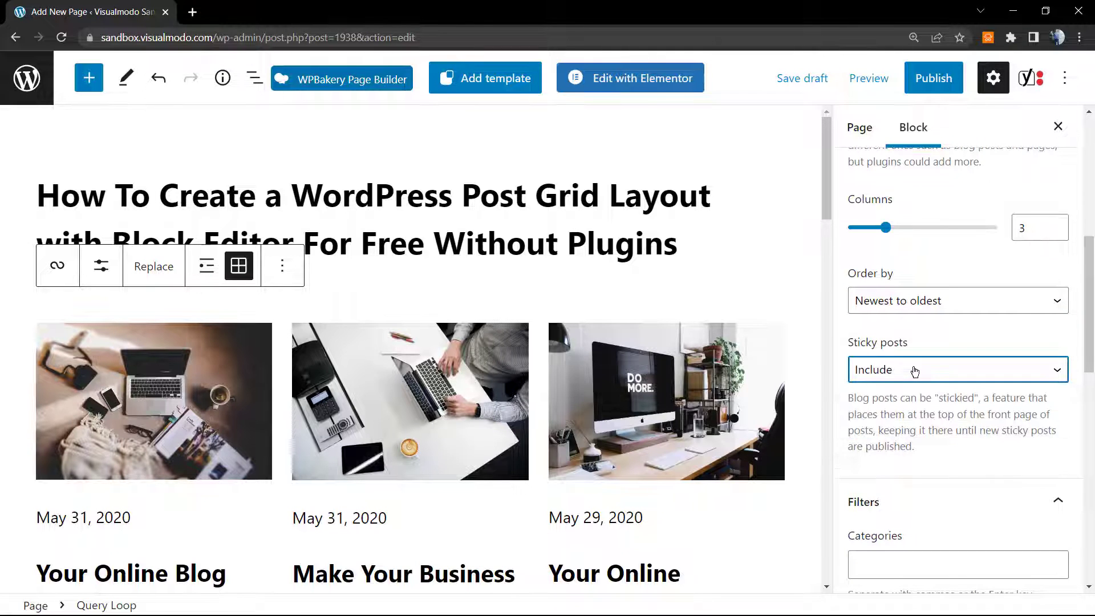
scroll(915, 371, "down", 3)
left_click(900, 349)
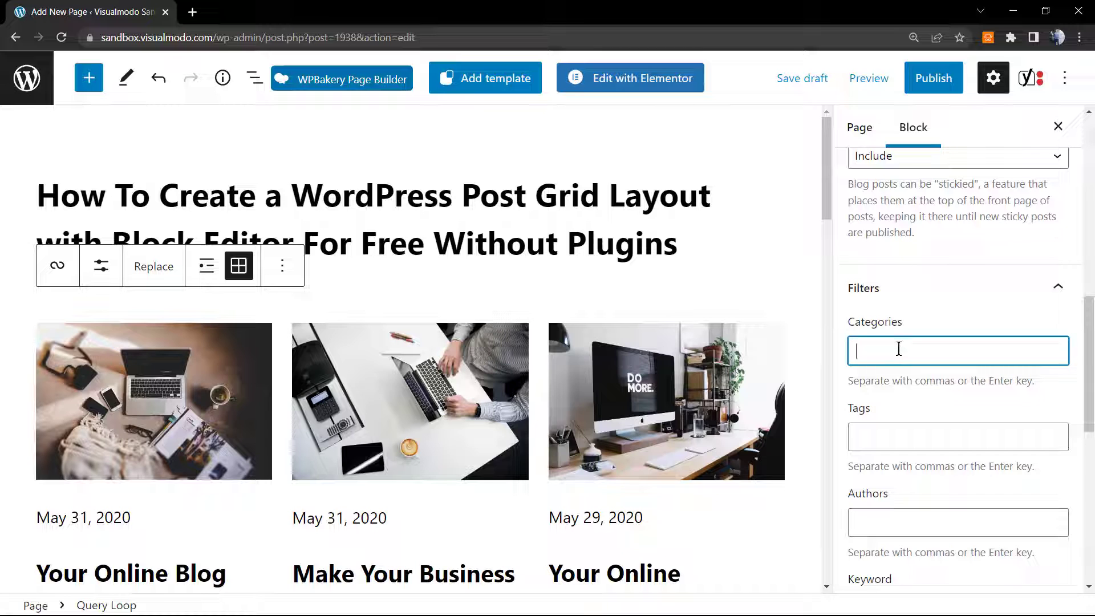
scroll(893, 366, "down", 3)
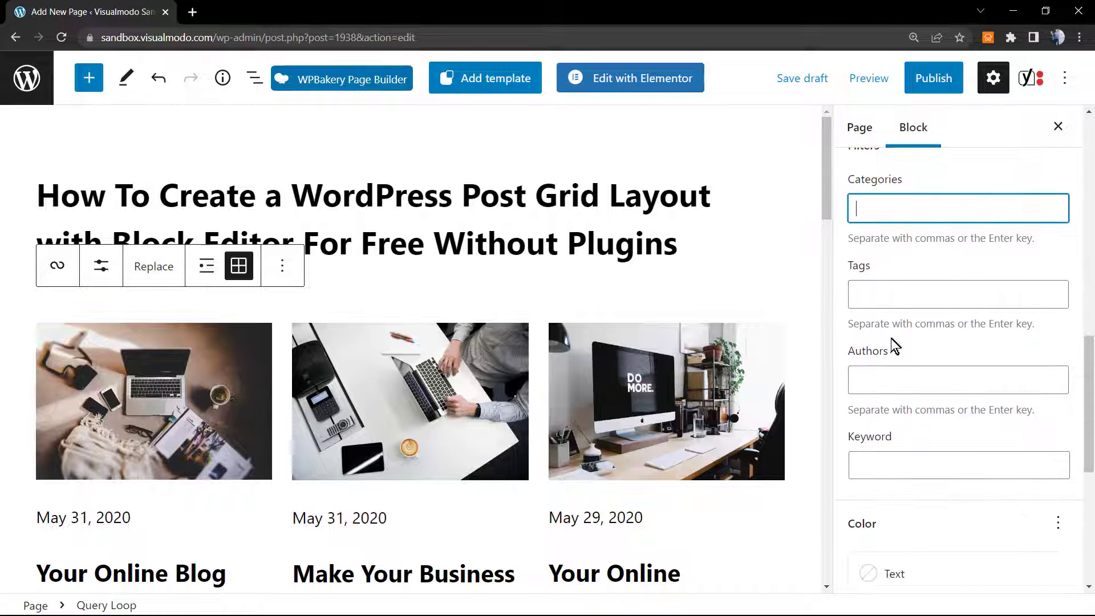
scroll(891, 317, "down", 2)
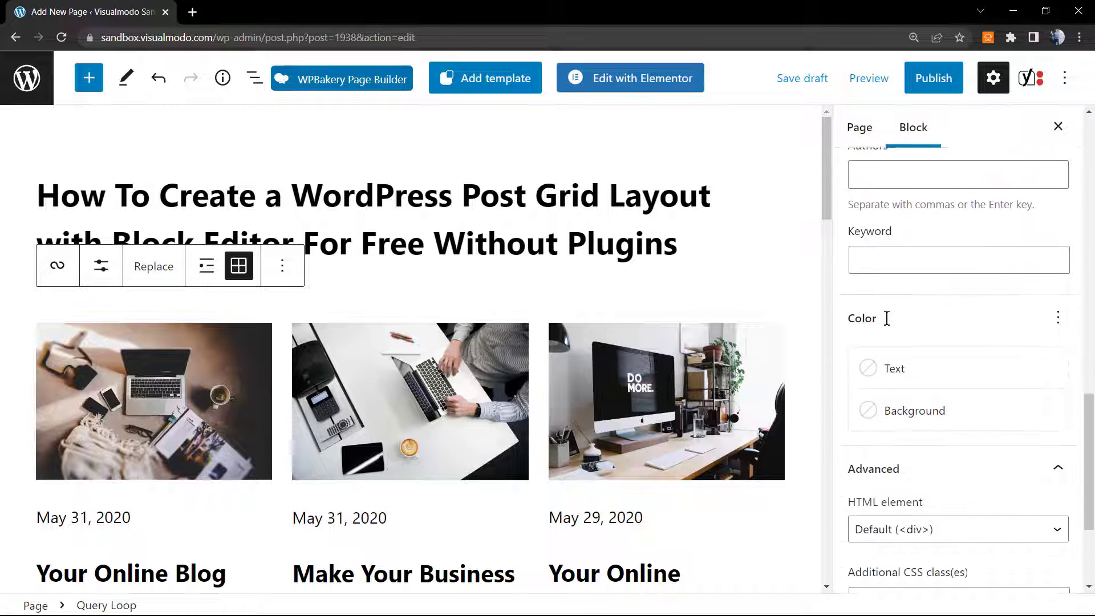
- Set the Query Loop text colour to White and background to Black, then begin publishing
left_click(893, 359)
left_click(772, 458)
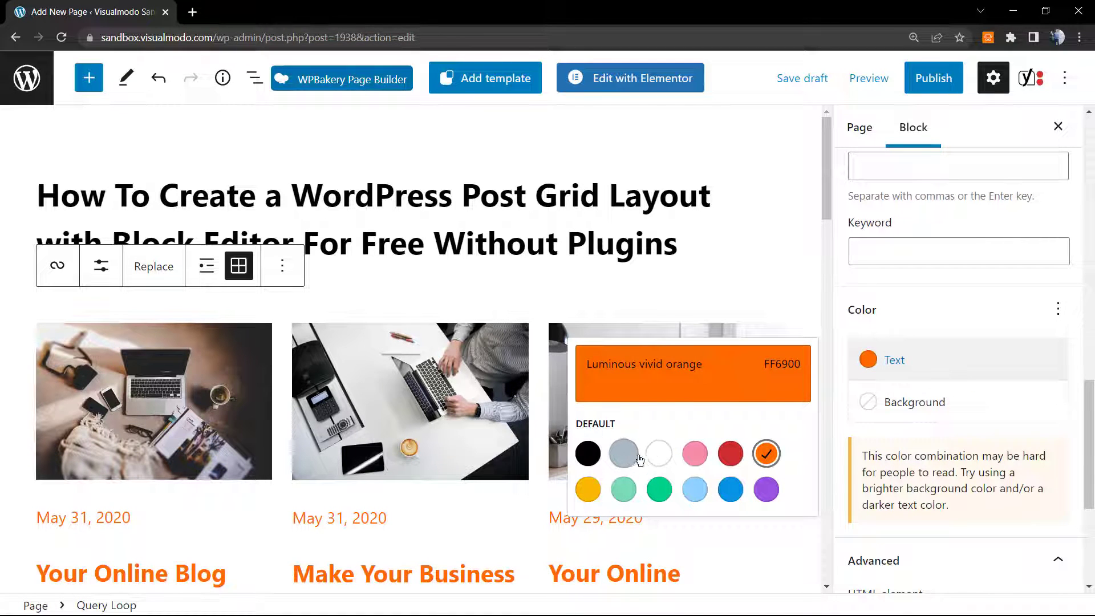
left_click(661, 455)
left_click(920, 403)
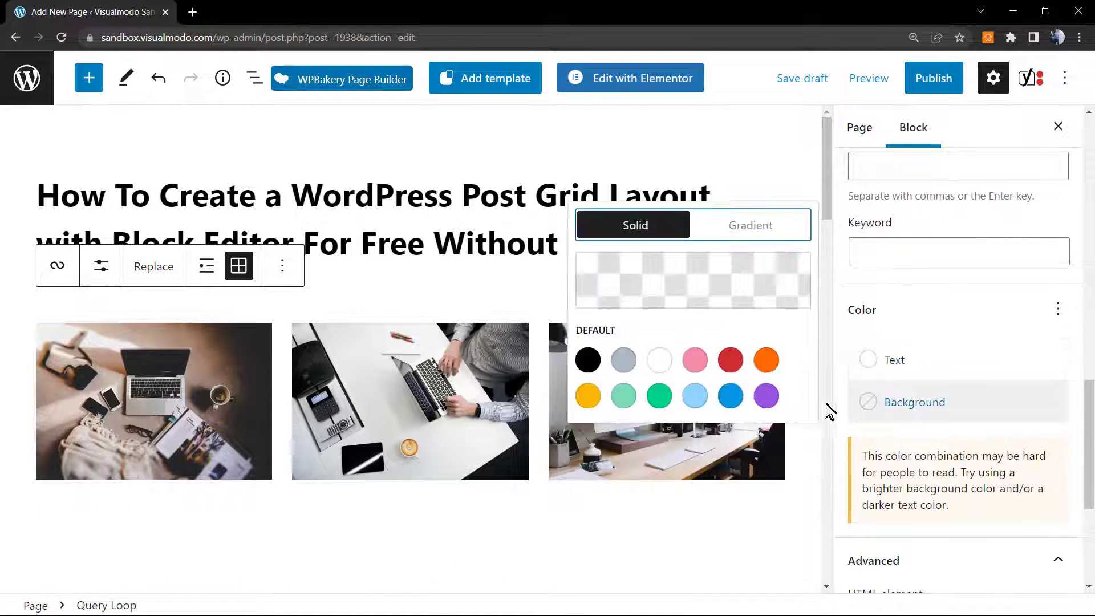
left_click(597, 367)
scroll(397, 408, "down", 10)
scroll(388, 402, "down", 1)
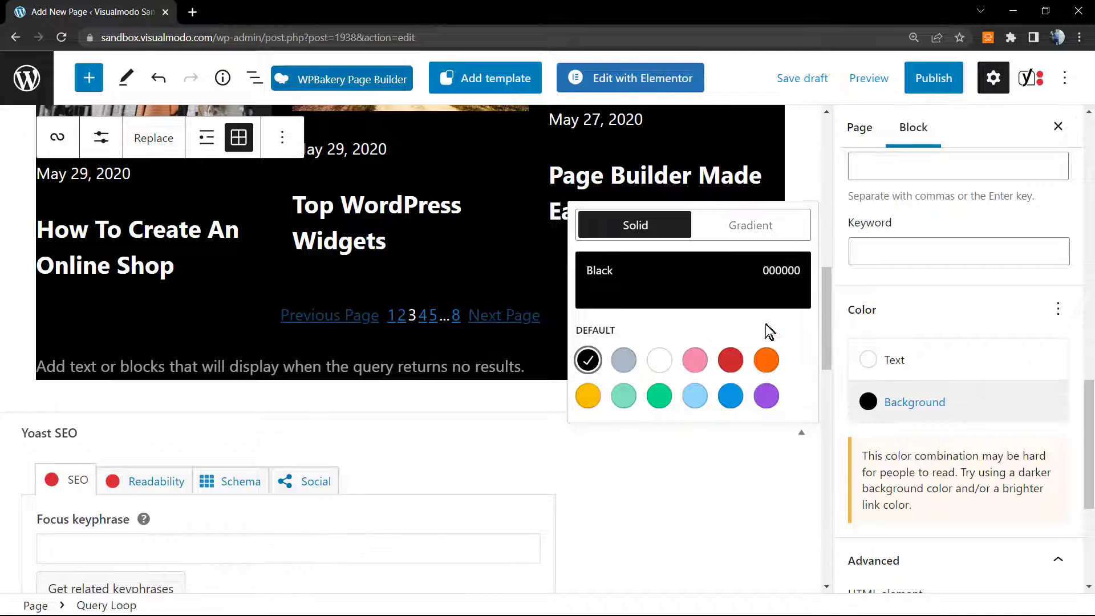
left_click(935, 85)
- Confirm publishing and open the live page in a new browser tab
left_click(930, 90)
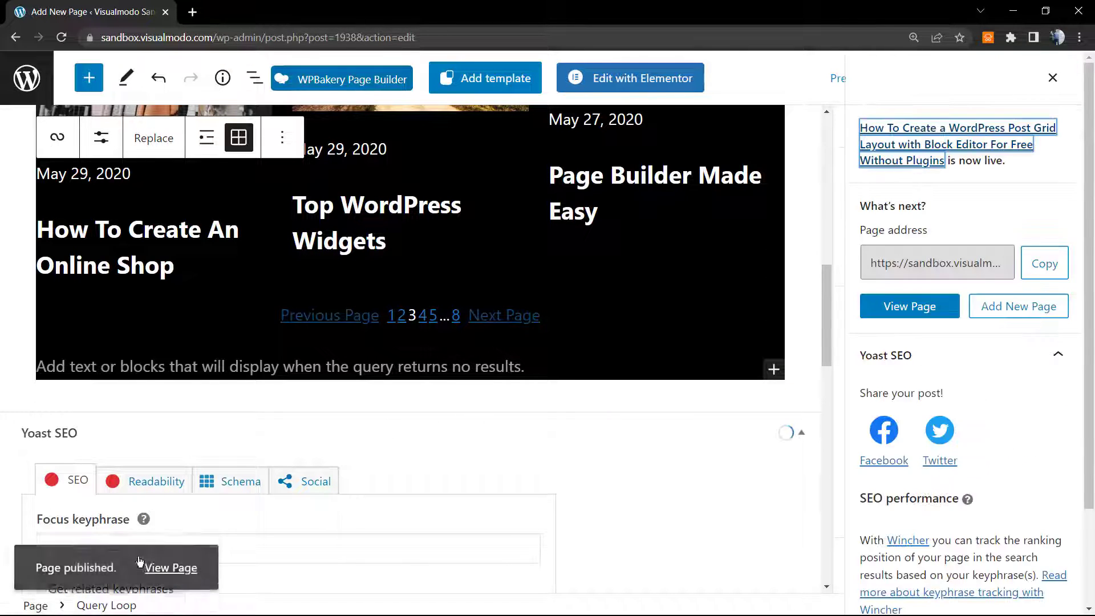
right_click(196, 571)
right_click(157, 570)
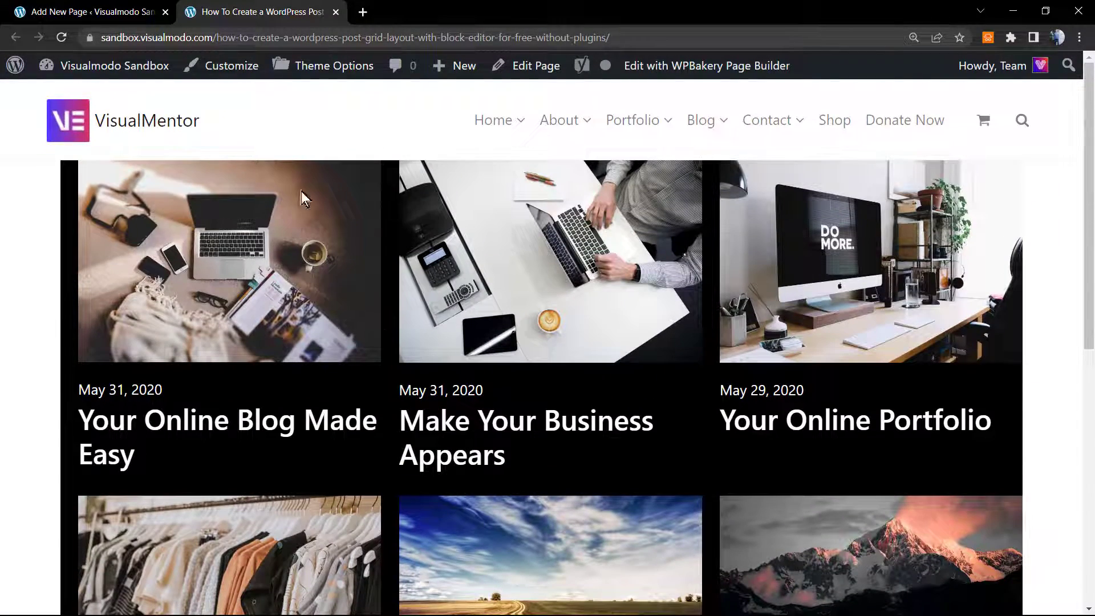
- Back in the editor tab, select the parent Query Loop block and open its ⋮ Options menu
left_click(91, 12)
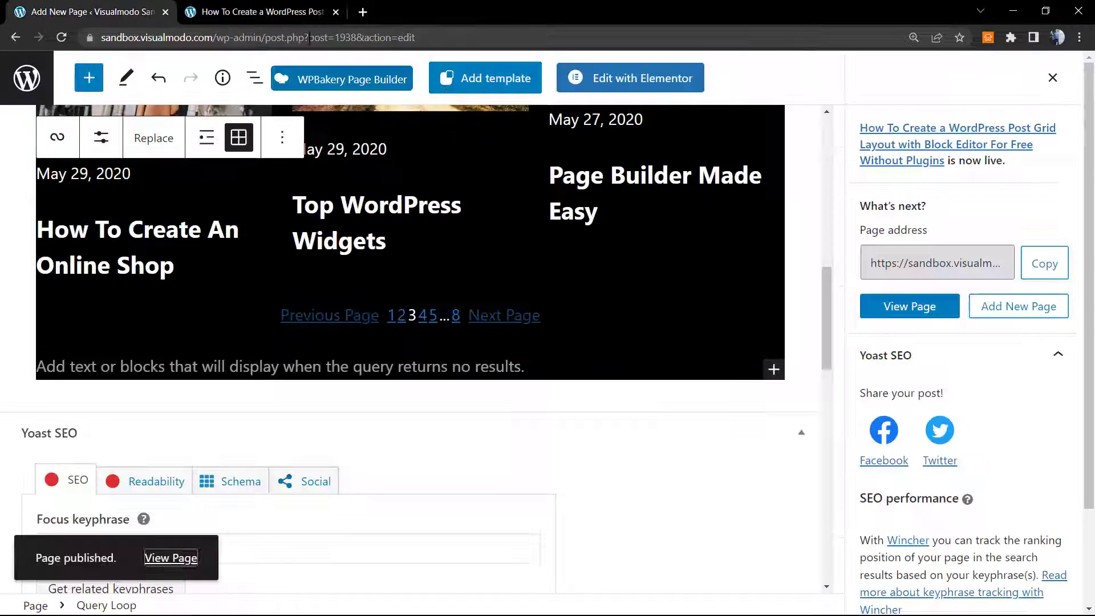
left_click(672, 365)
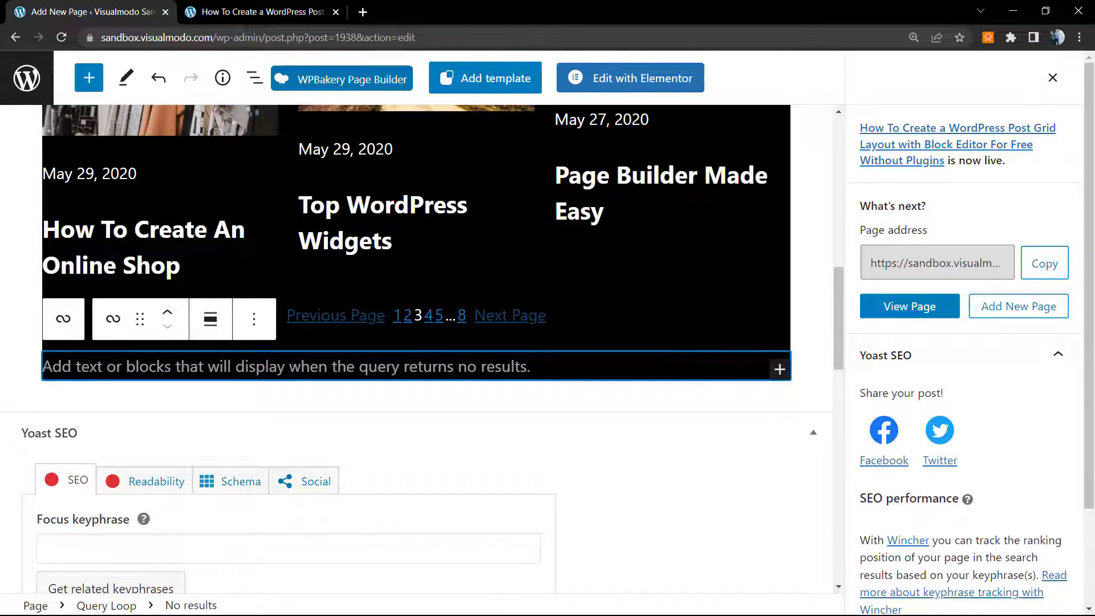
left_click(498, 366)
scroll(229, 368, "up", 6)
scroll(229, 367, "up", 6)
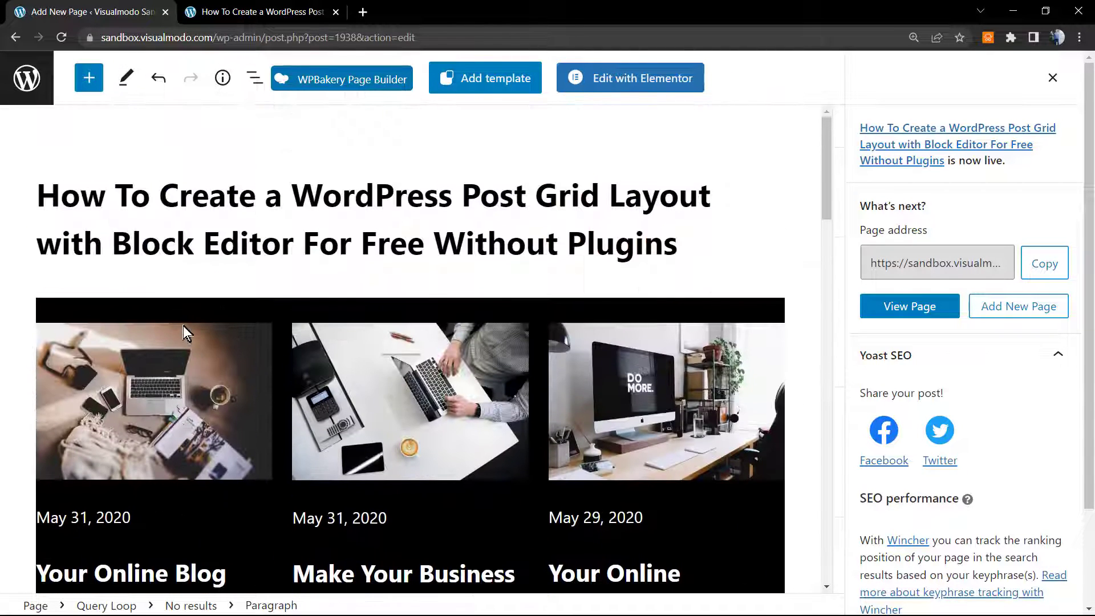
left_click(58, 317)
left_click(61, 267)
scroll(231, 280, "down", 3)
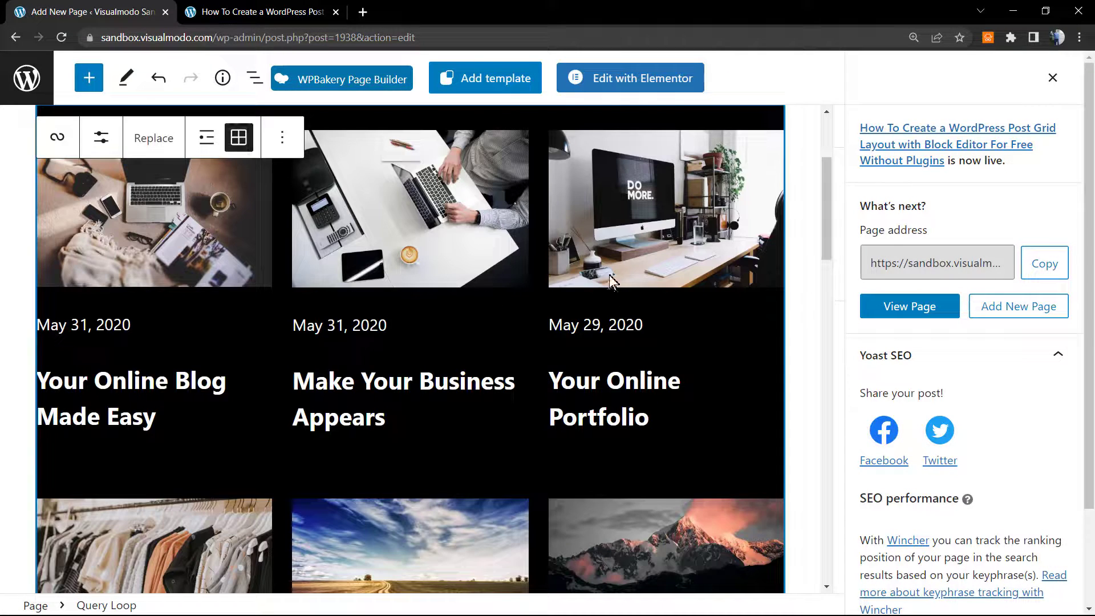
scroll(244, 266, "up", 3)
left_click(282, 266)
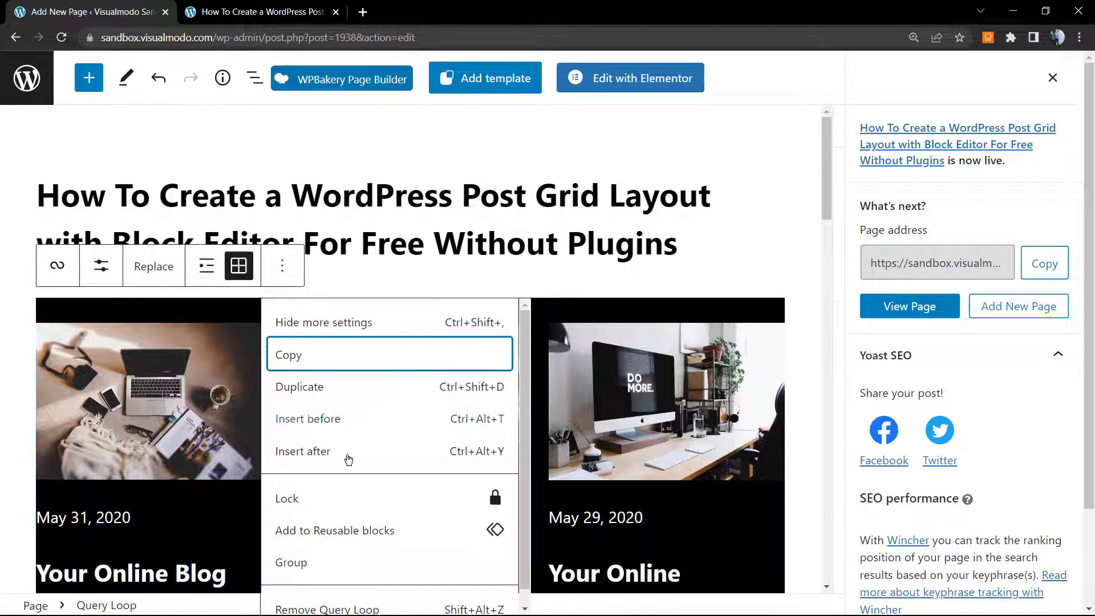
scroll(350, 491, "down", 1)
- Remove the old Query Loop, insert a new Query Loop block and choose to start from a pattern
left_click(336, 596)
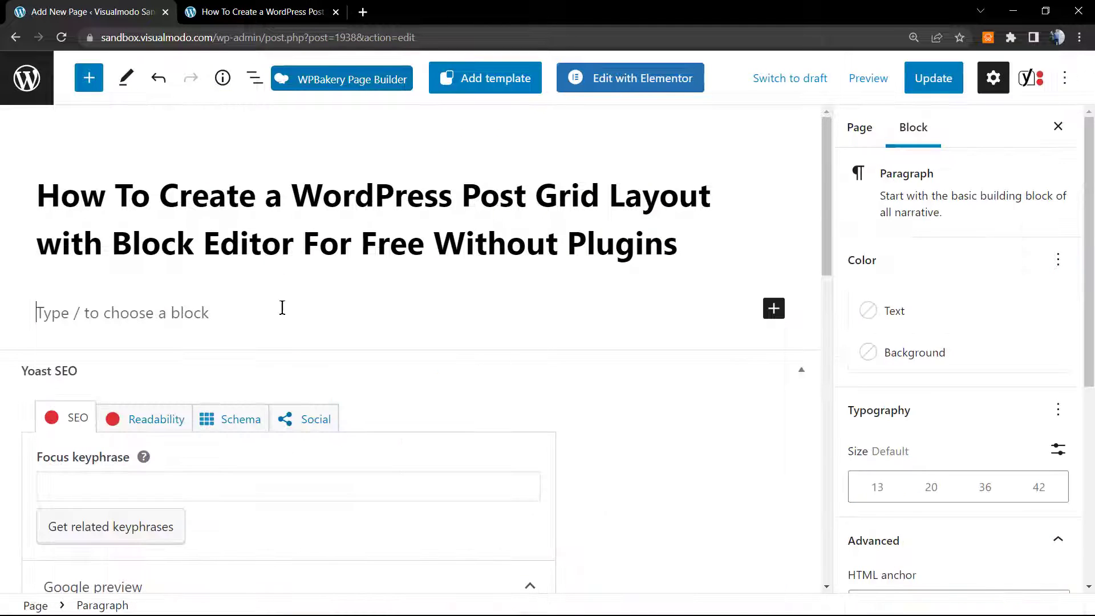
left_click(770, 317)
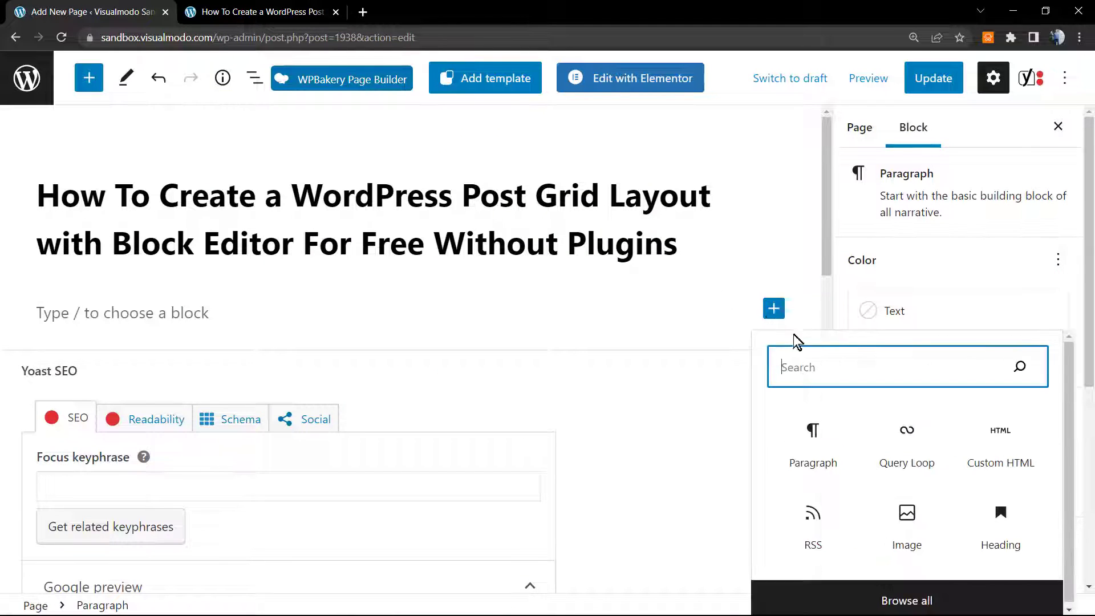
left_click(905, 442)
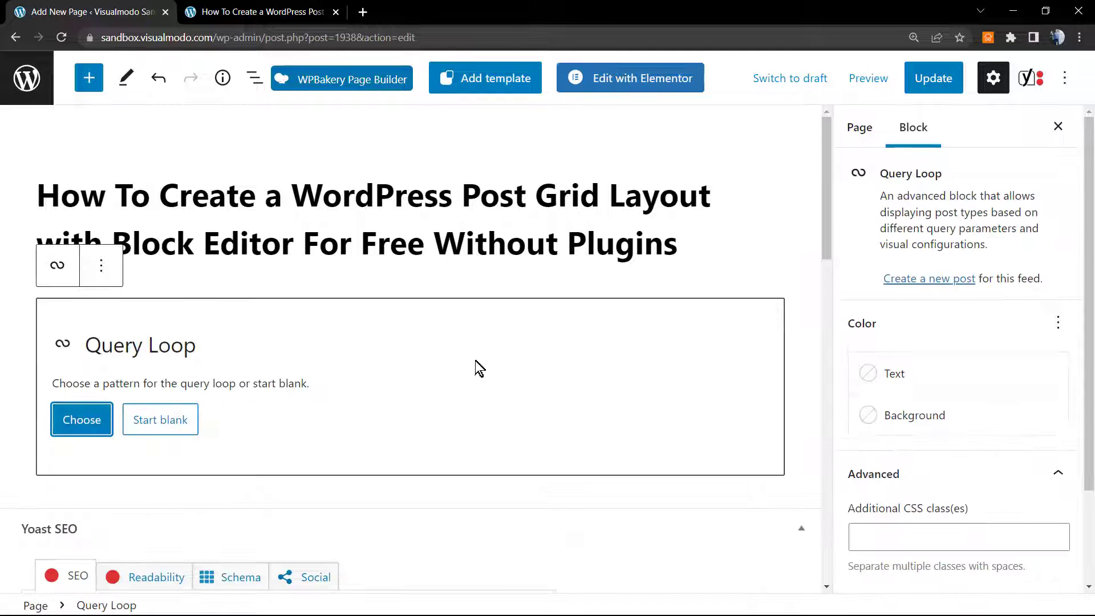
left_click(86, 425)
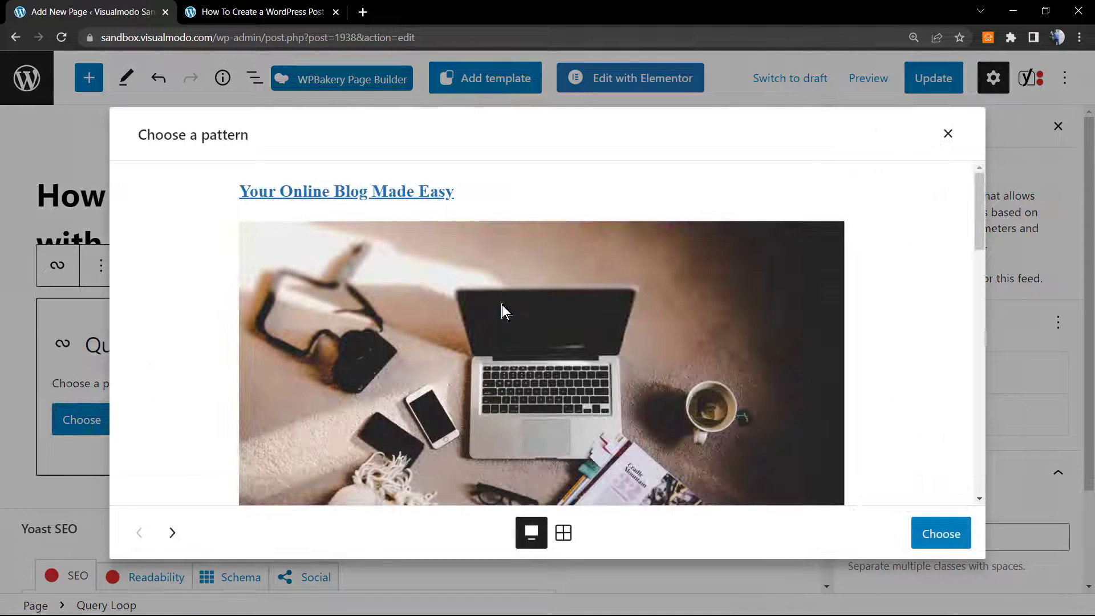
- Zoom the browser to 110% and browse the Query Loop patterns in grid view
key("ctrl+minus")
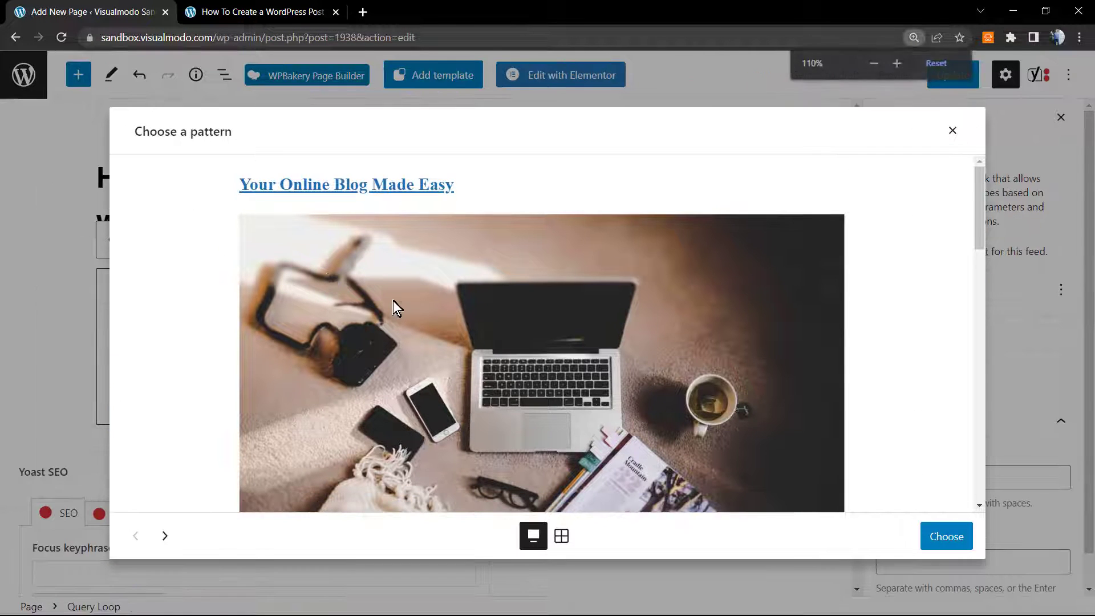
scroll(485, 365, "down", 10)
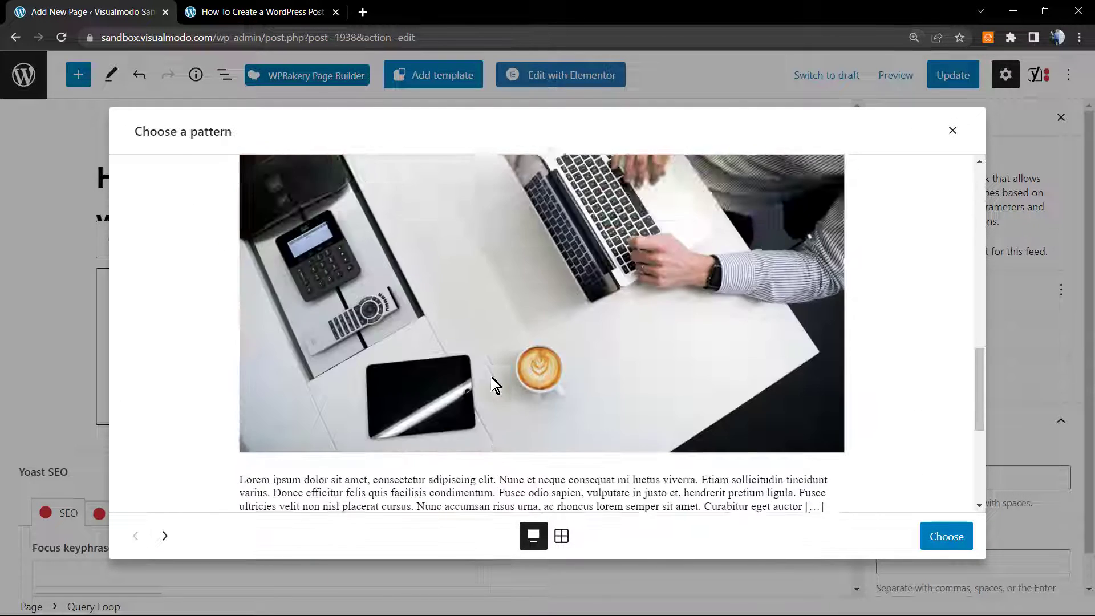
scroll(488, 378, "up", 5)
scroll(486, 377, "up", 5)
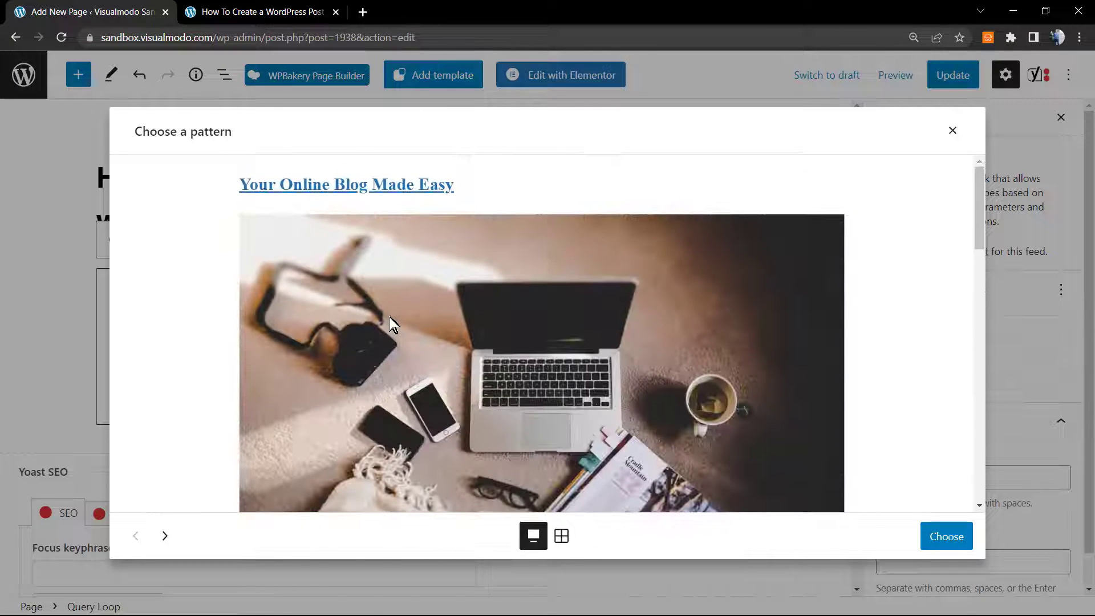
left_click(562, 536)
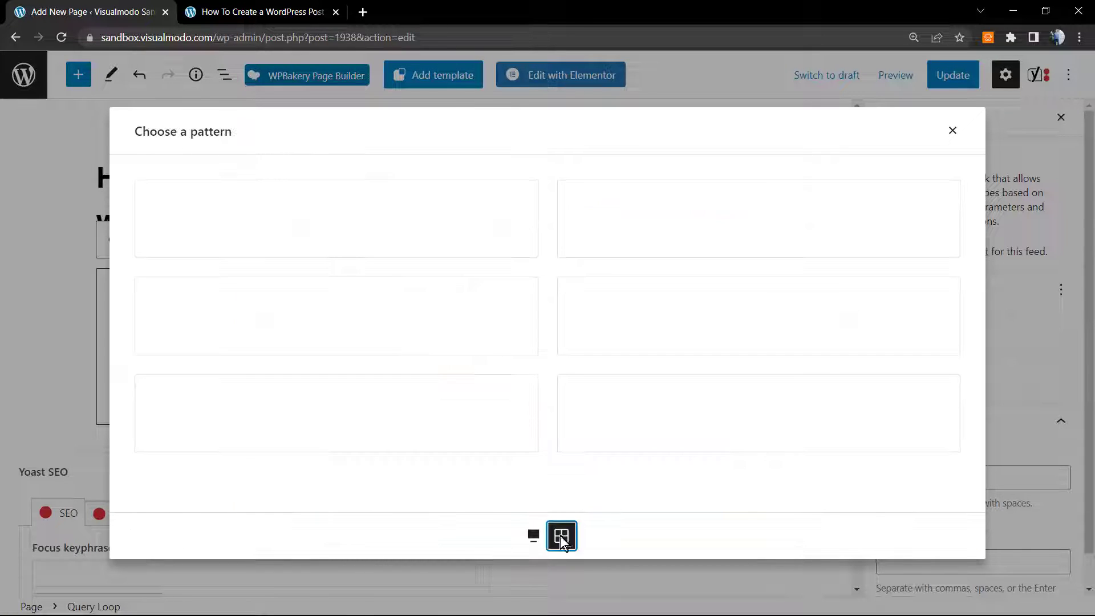
scroll(436, 339, "down", 1)
scroll(437, 339, "down", 10)
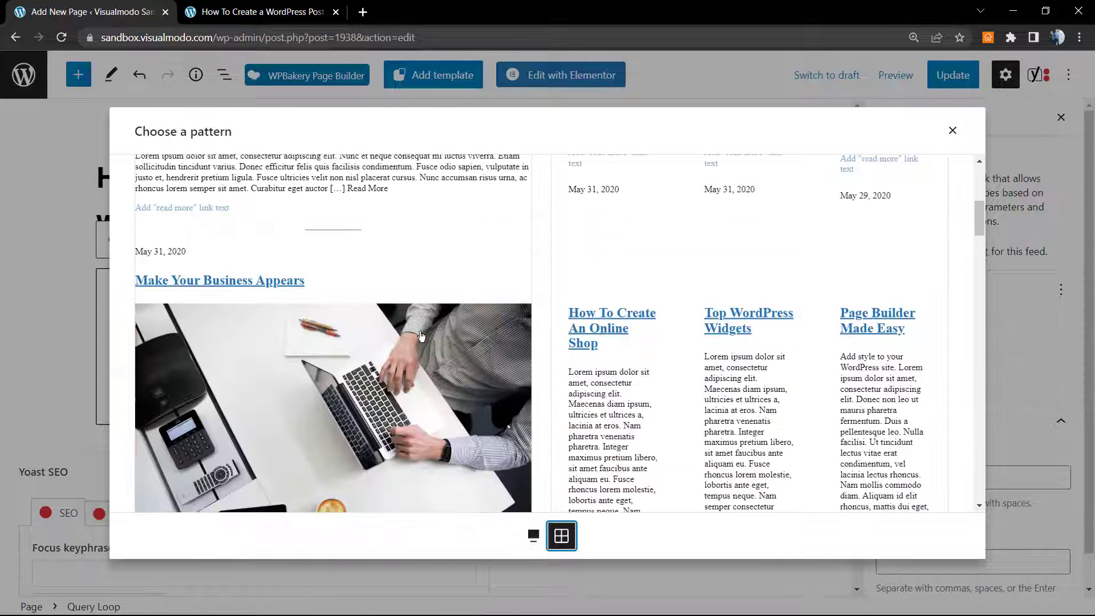
scroll(409, 334, "down", 10)
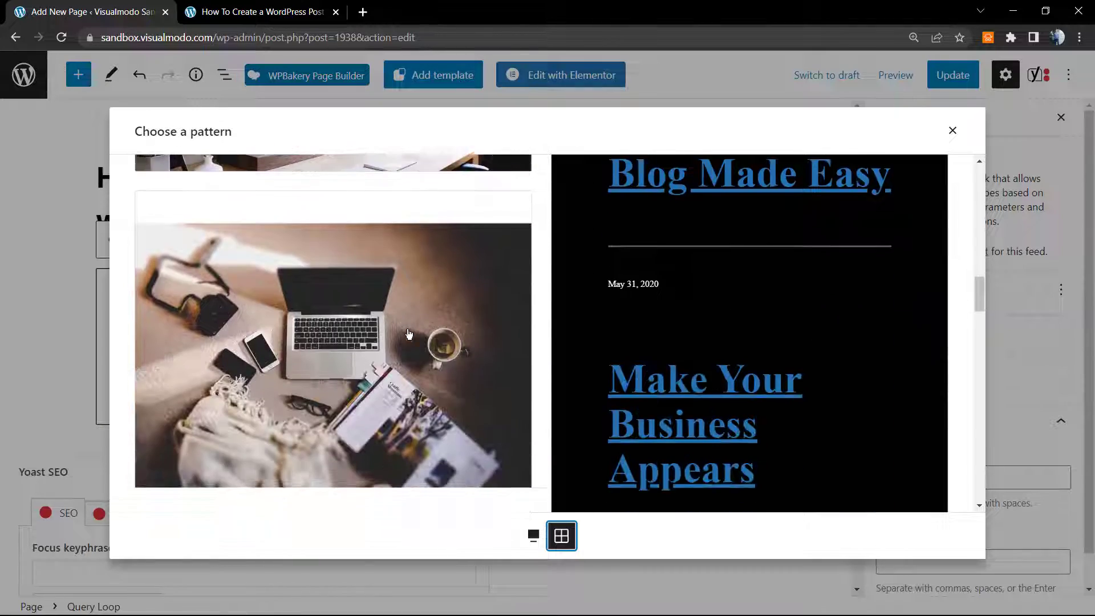
scroll(409, 334, "down", 5)
scroll(753, 368, "down", 10)
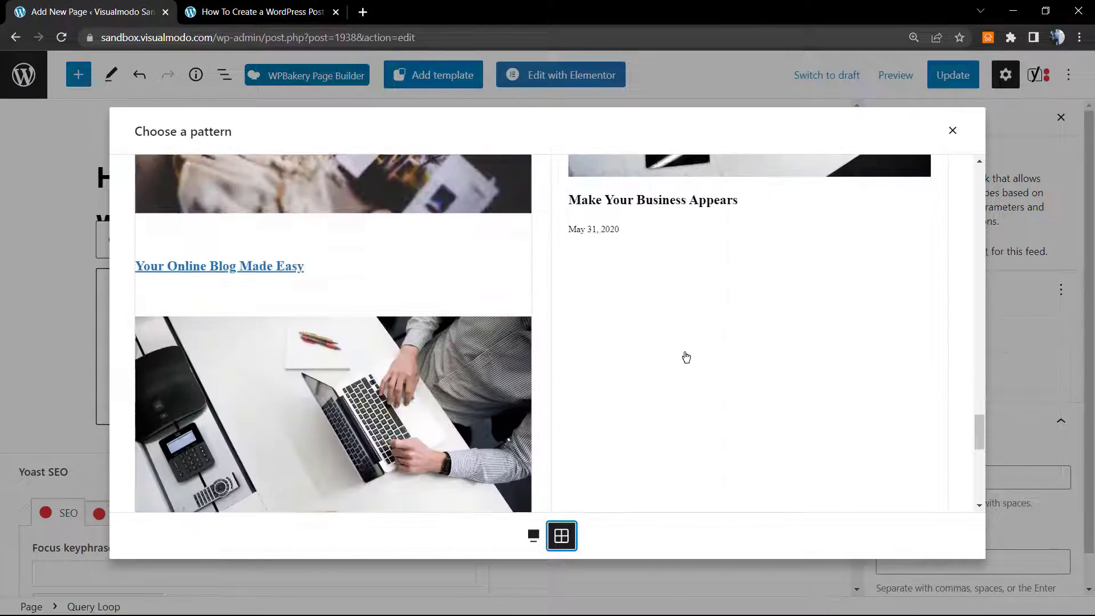
scroll(673, 359, "up", 10)
scroll(667, 352, "up", 10)
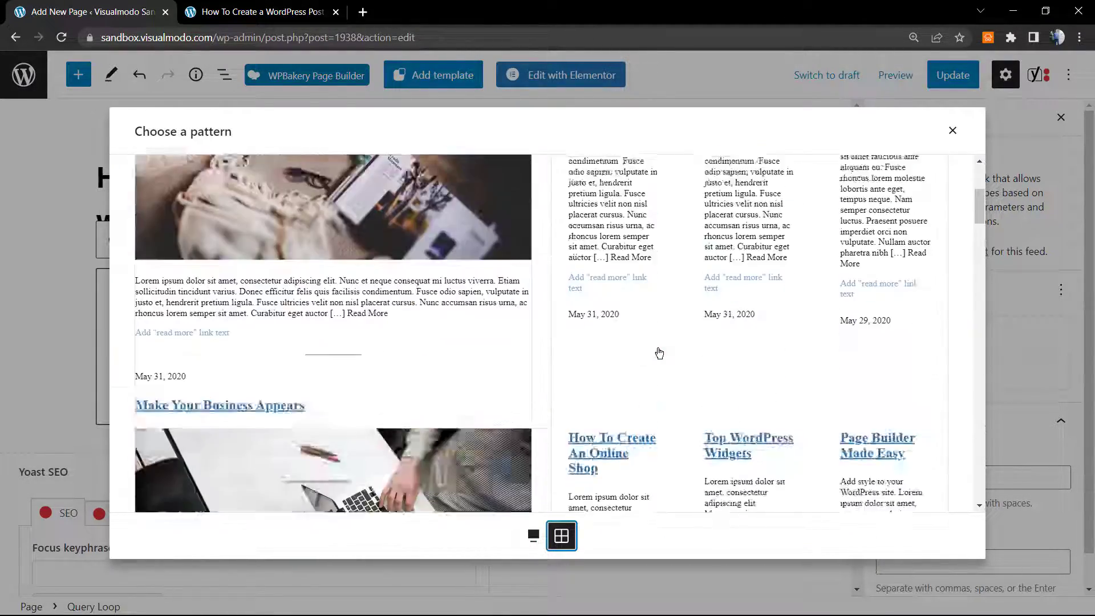
- Insert the three-column post grid pattern into the page
left_click(686, 341)
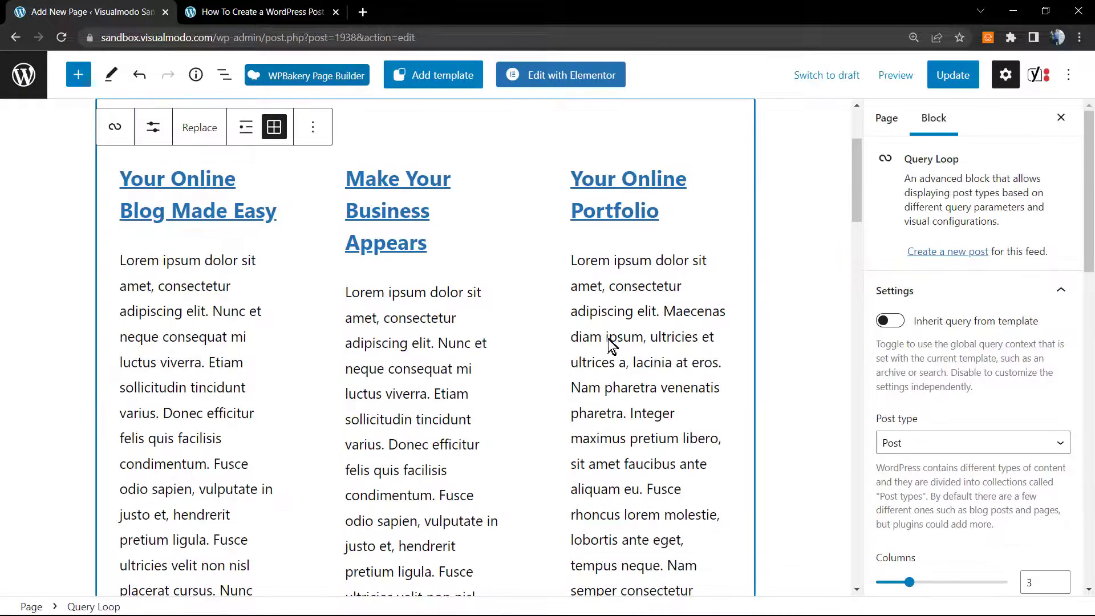
scroll(416, 355, "up", 3)
scroll(418, 351, "down", 2)
scroll(418, 351, "down", 3)
scroll(489, 337, "up", 1)
scroll(485, 337, "up", 1)
scroll(487, 330, "down", 2)
- On the middle post's Post Excerpt, toggle 'Show link on new line' off and back on
left_click(445, 337)
left_click(441, 330)
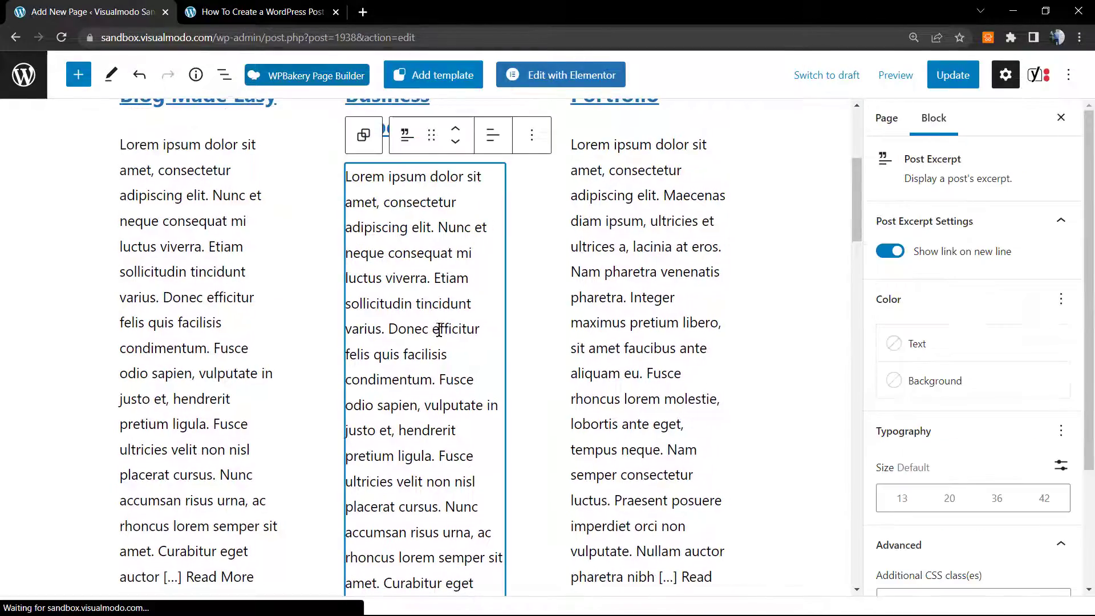
scroll(439, 330, "down", 10)
scroll(508, 327, "up", 5)
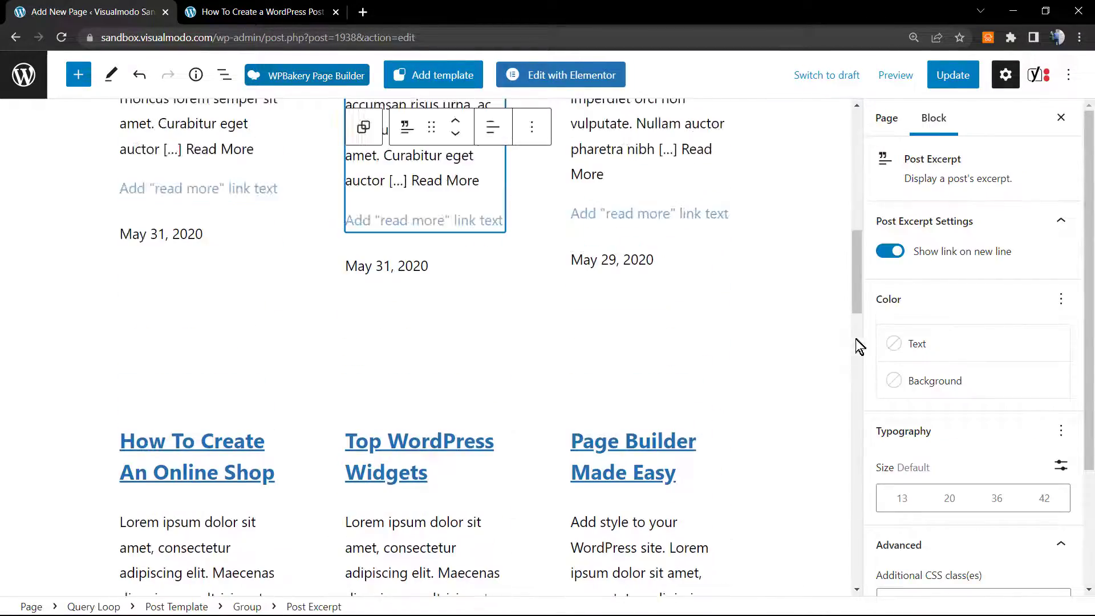
scroll(913, 365, "down", 3)
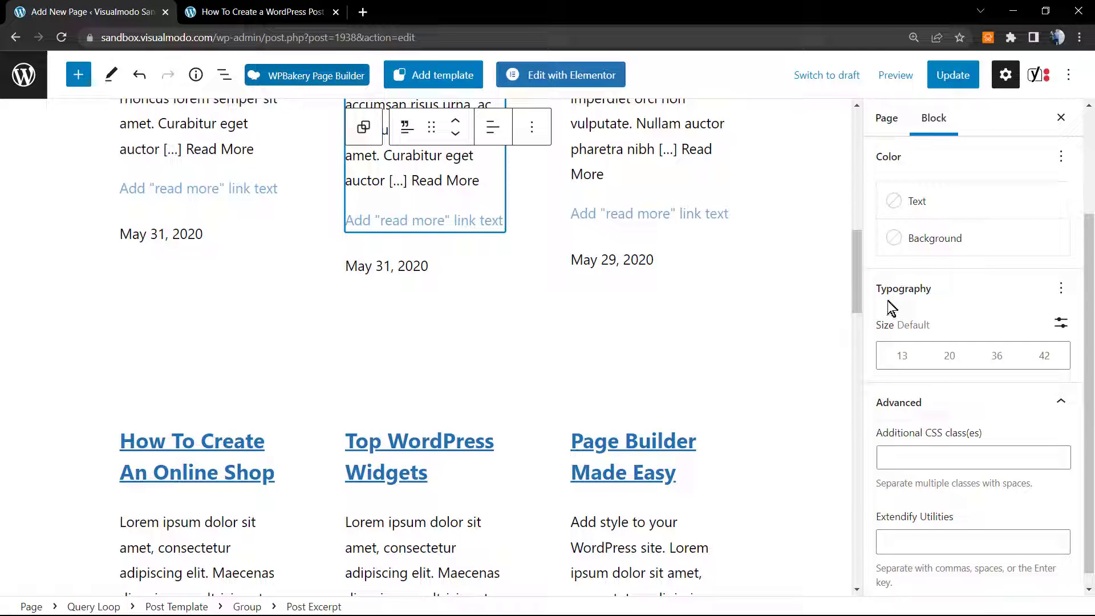
scroll(966, 391, "up", 3)
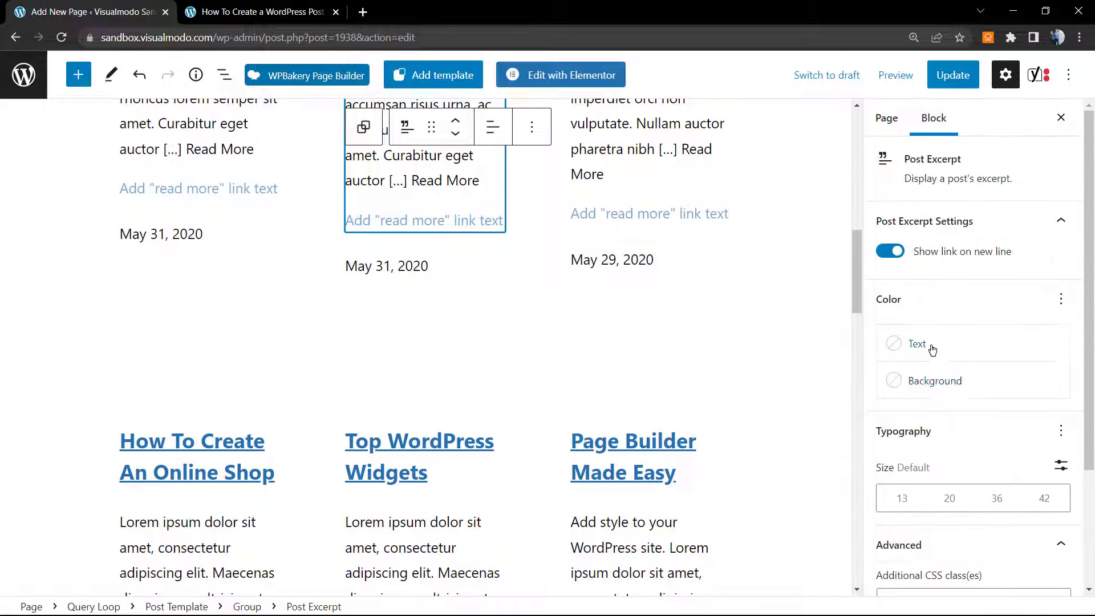
scroll(567, 303, "up", 3)
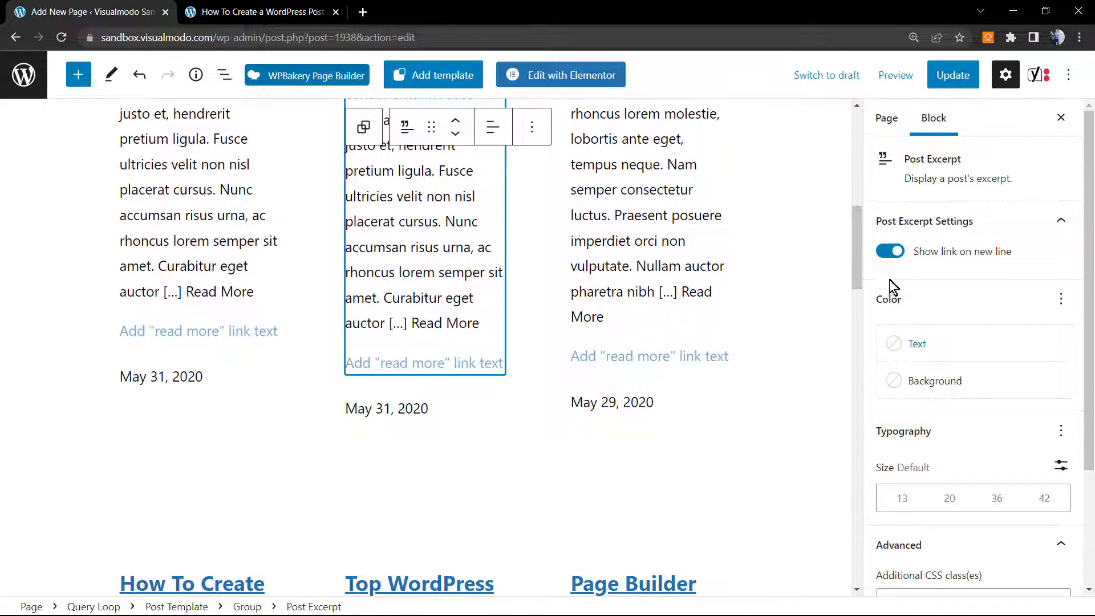
left_click(890, 251)
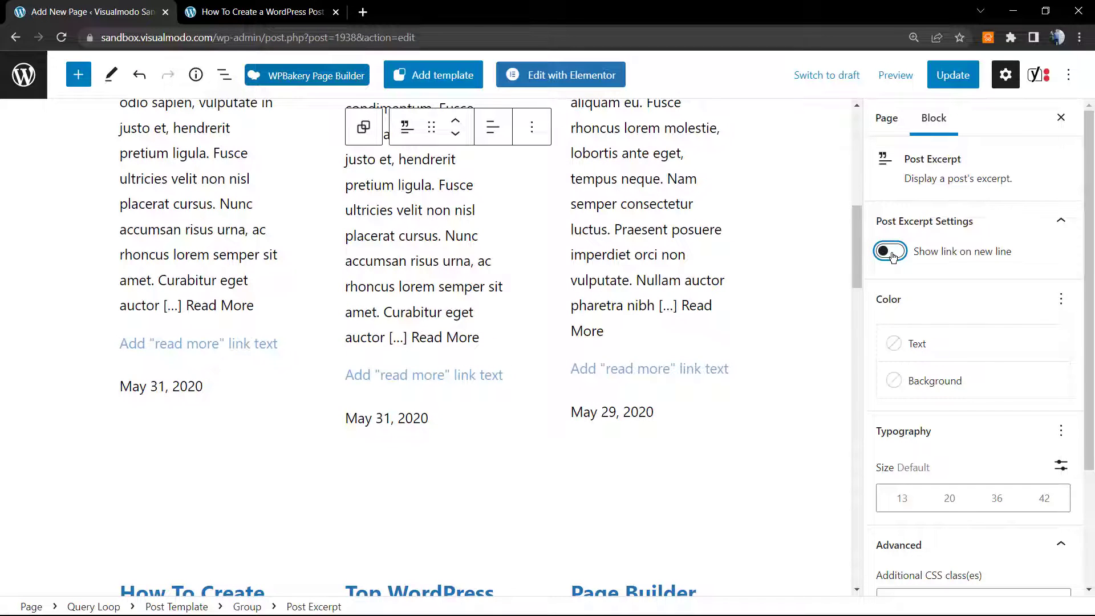
left_click(891, 253)
left_click(891, 253)
left_click(892, 253)
scroll(964, 432, "down", 3)
scroll(966, 437, "up", 3)
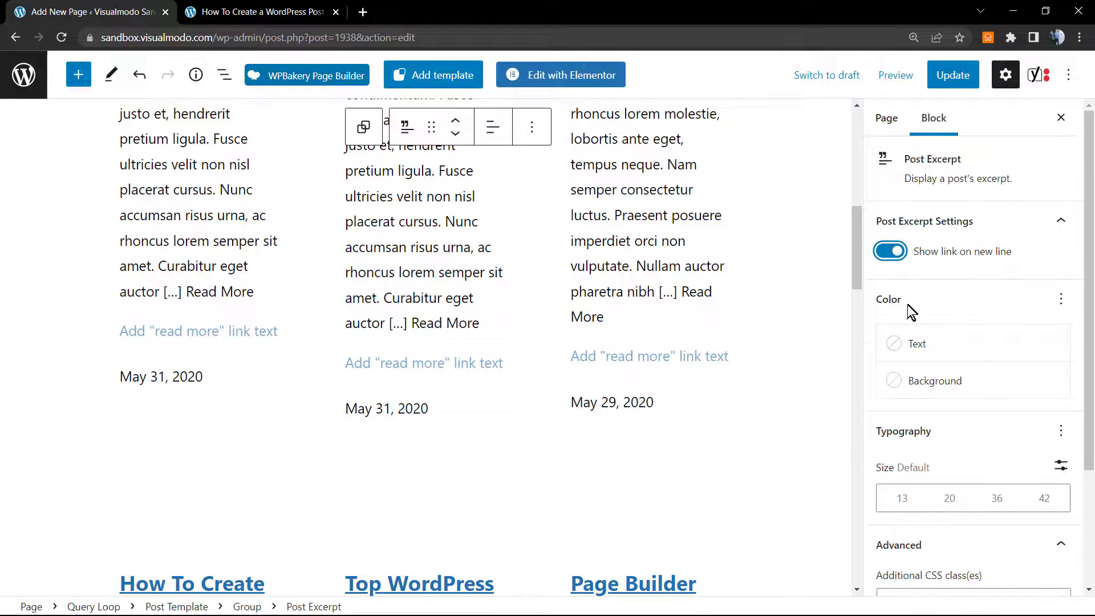
- Save the page updates with Ctrl+S
left_click(885, 118)
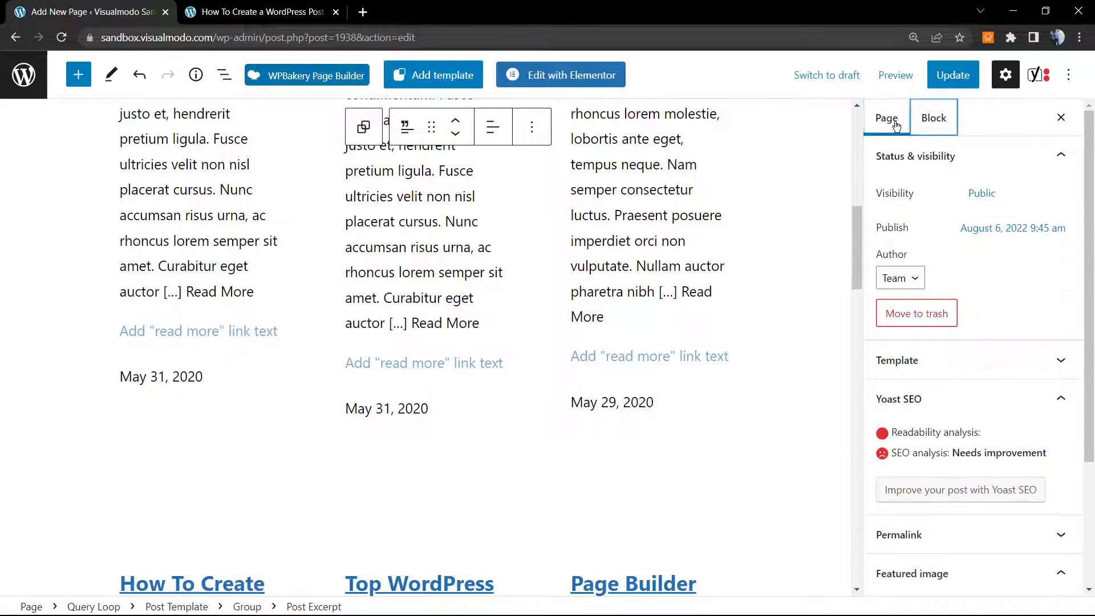
key("Right")
key("ctrl+s")
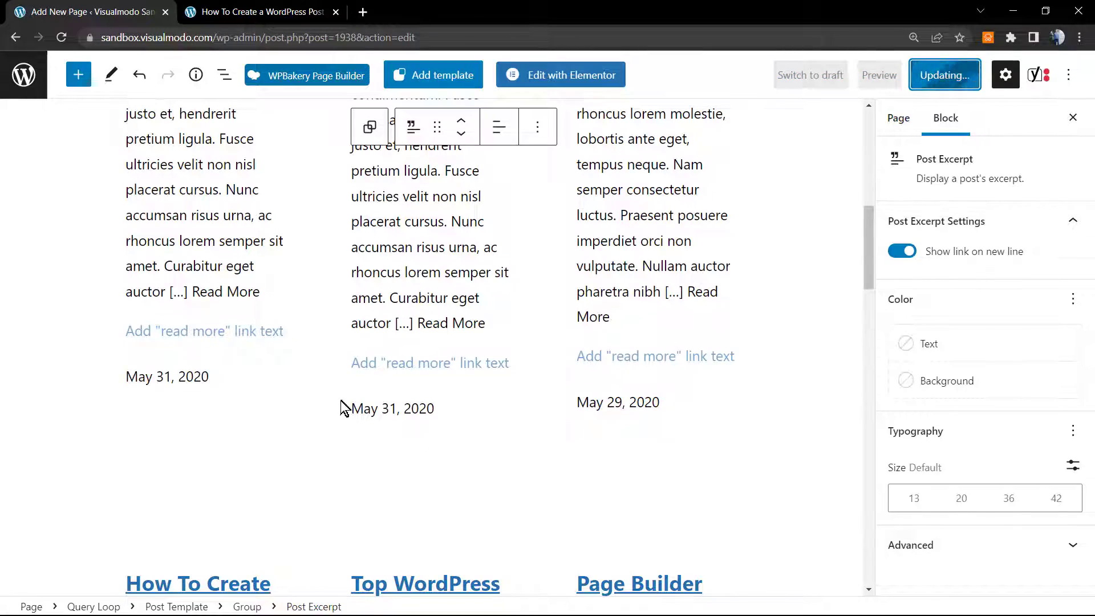
scroll(340, 406, "down", 6)
- View the live page's three-column grid with excerpts and Read More buttons, then return to the editor
left_click(136, 565)
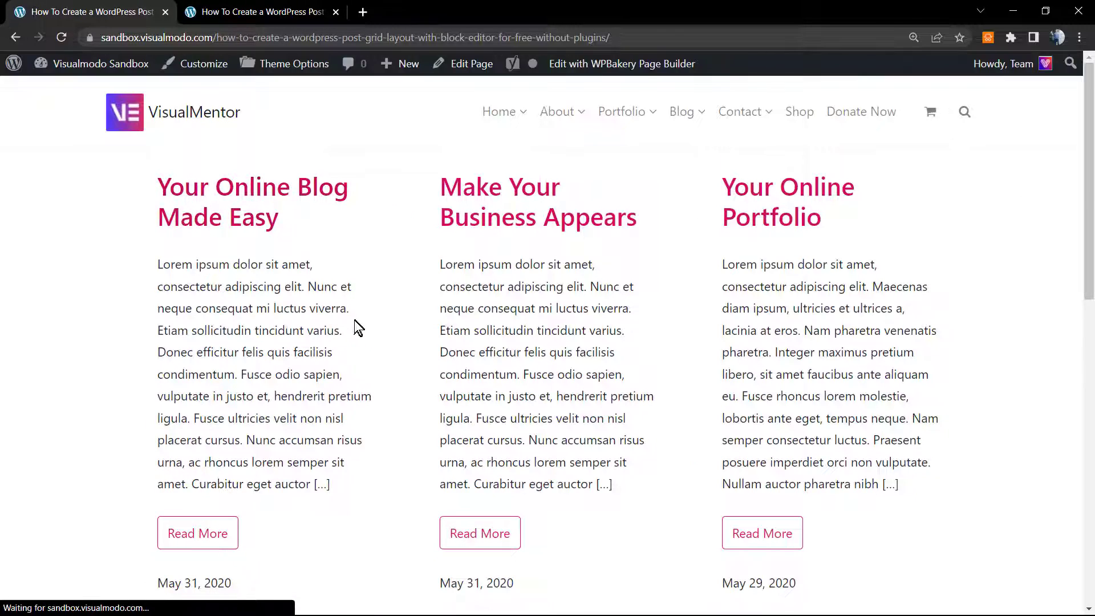
scroll(354, 320, "down", 4)
scroll(336, 317, "up", 4)
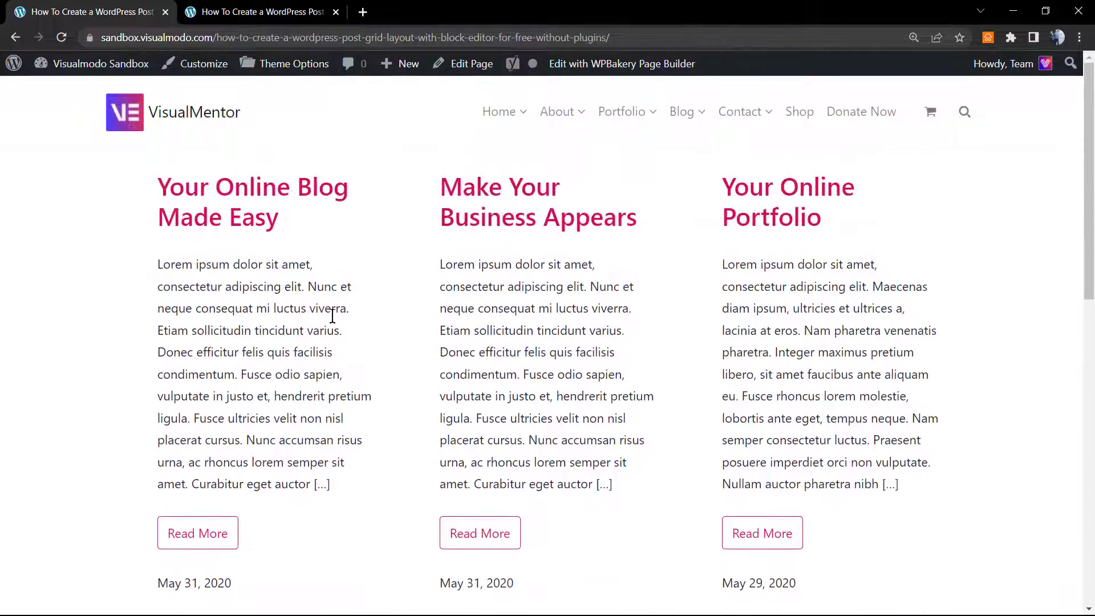
scroll(333, 316, "down", 10)
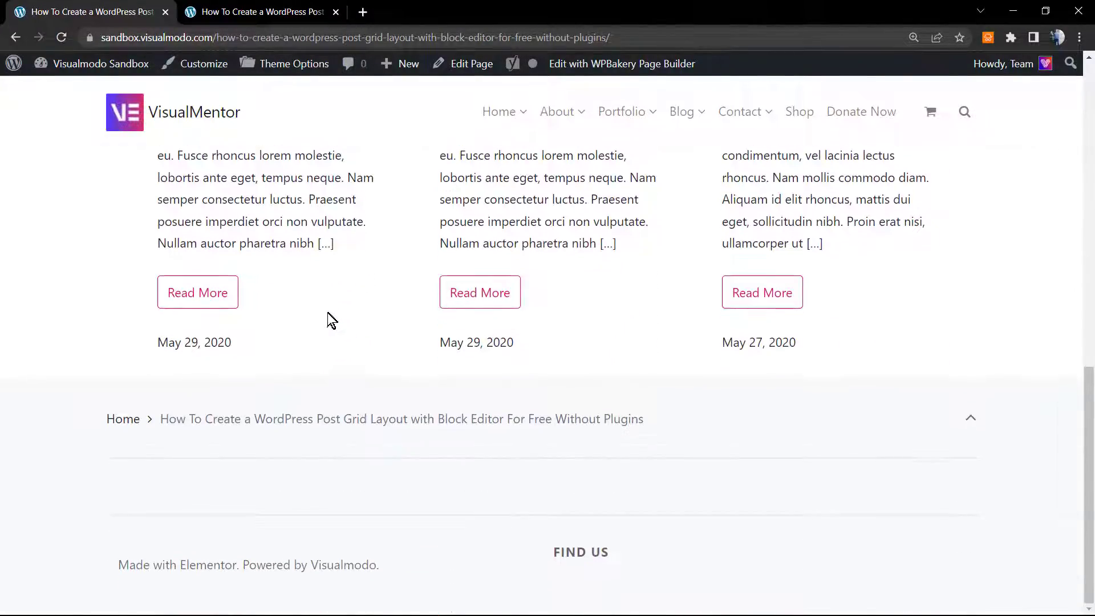
scroll(327, 313, "up", 7)
scroll(320, 315, "up", 1)
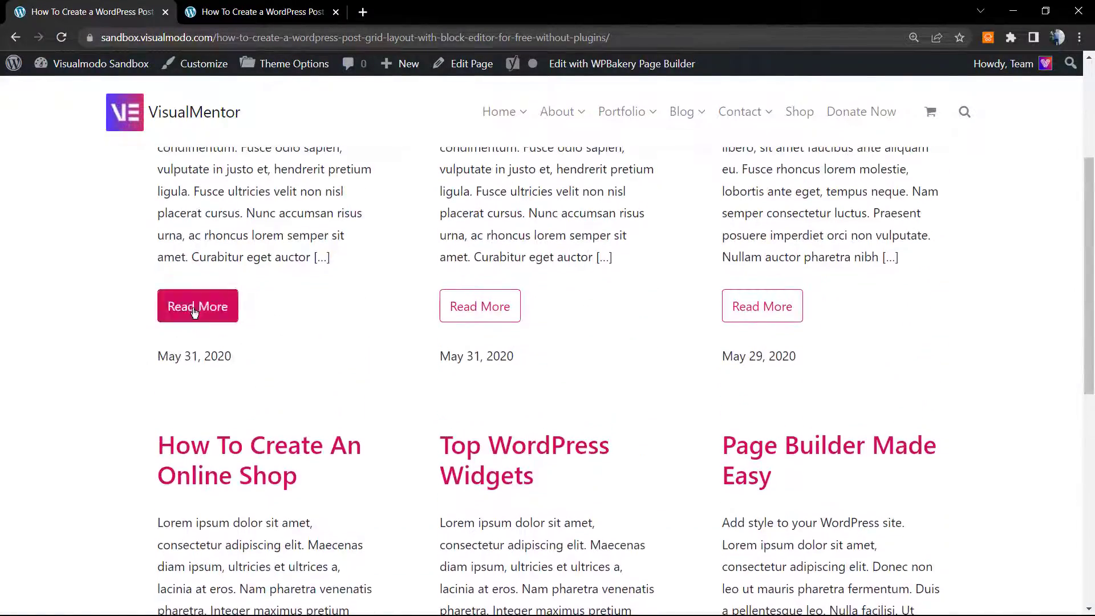
scroll(311, 335, "up", 4)
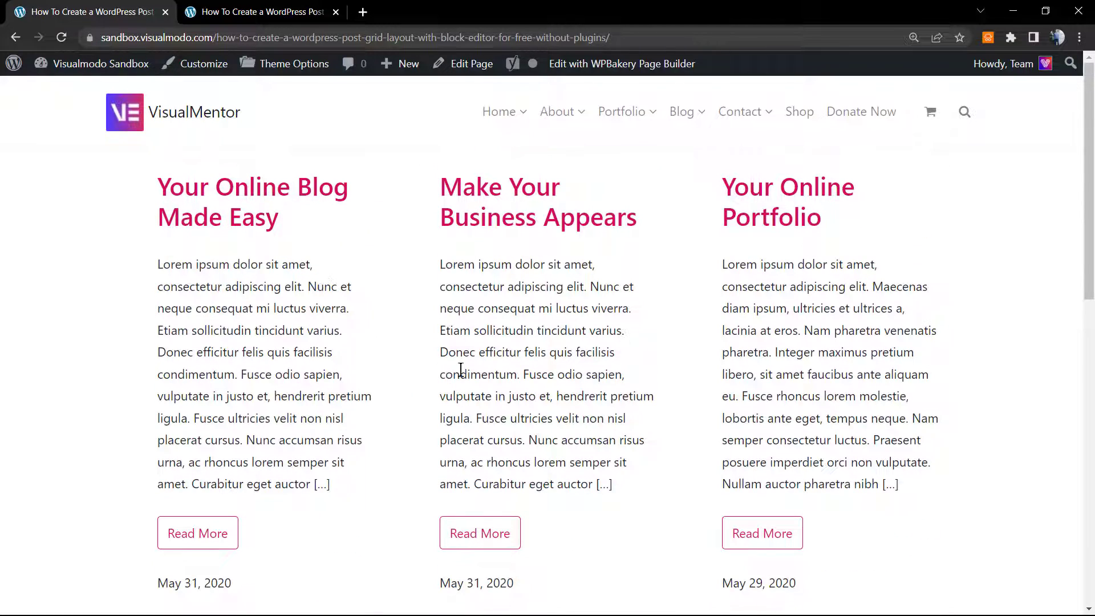
scroll(450, 365, "down", 12)
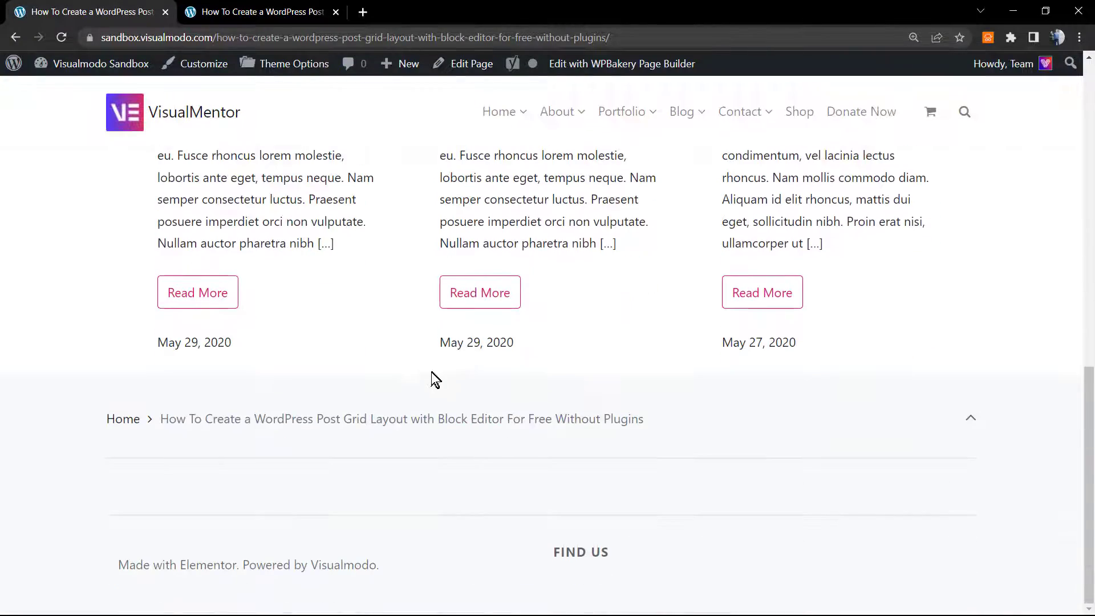
scroll(322, 409, "up", 10)
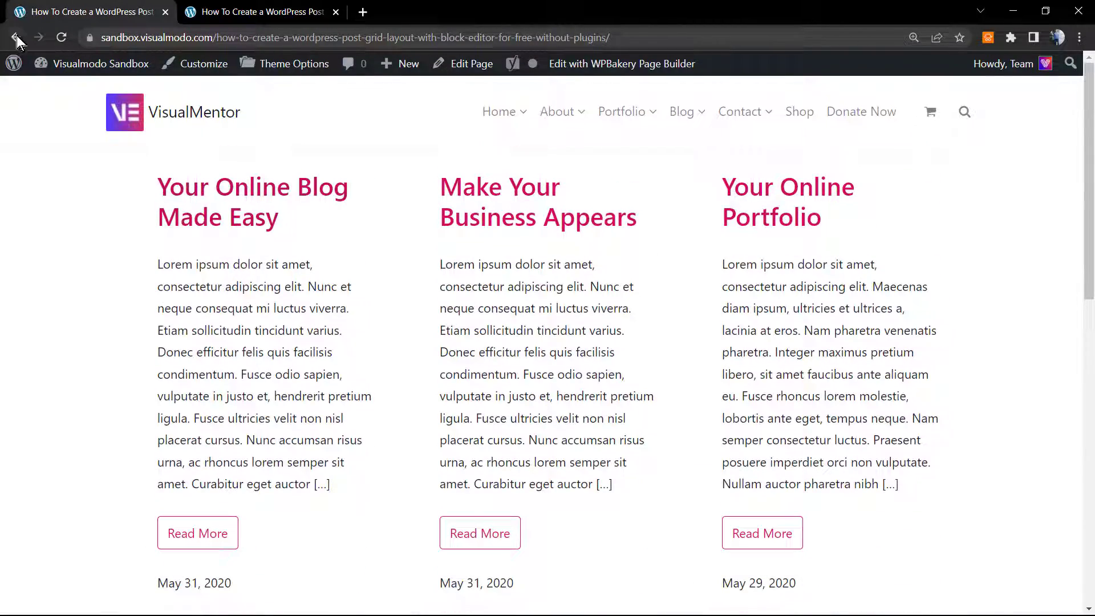
left_click(91, 63)
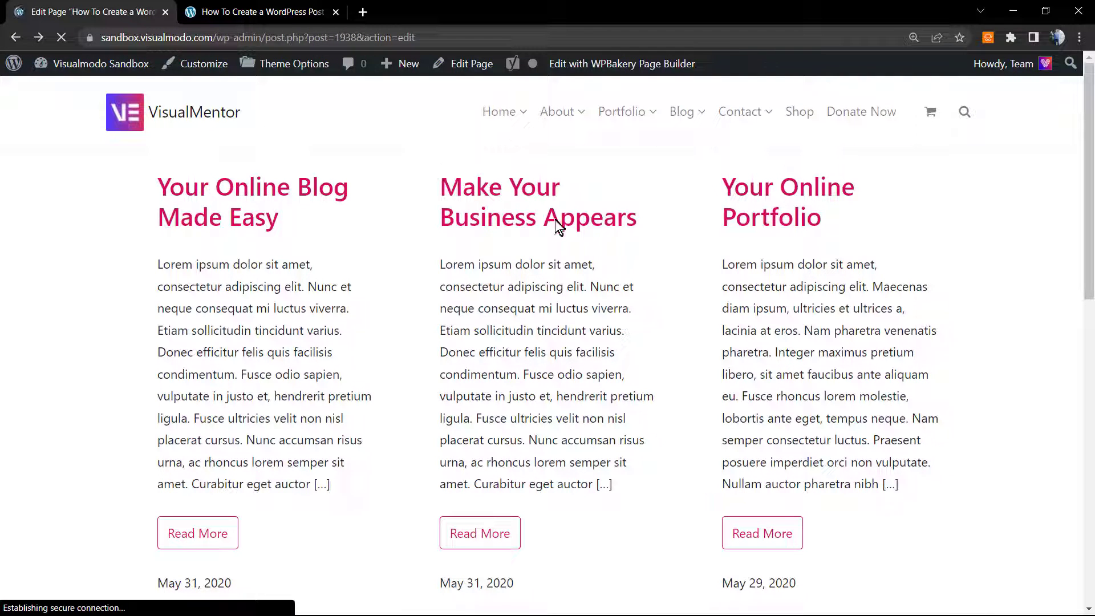
- Open visualmodo.com in a new tab and go to its Templates Library
left_click(576, 167)
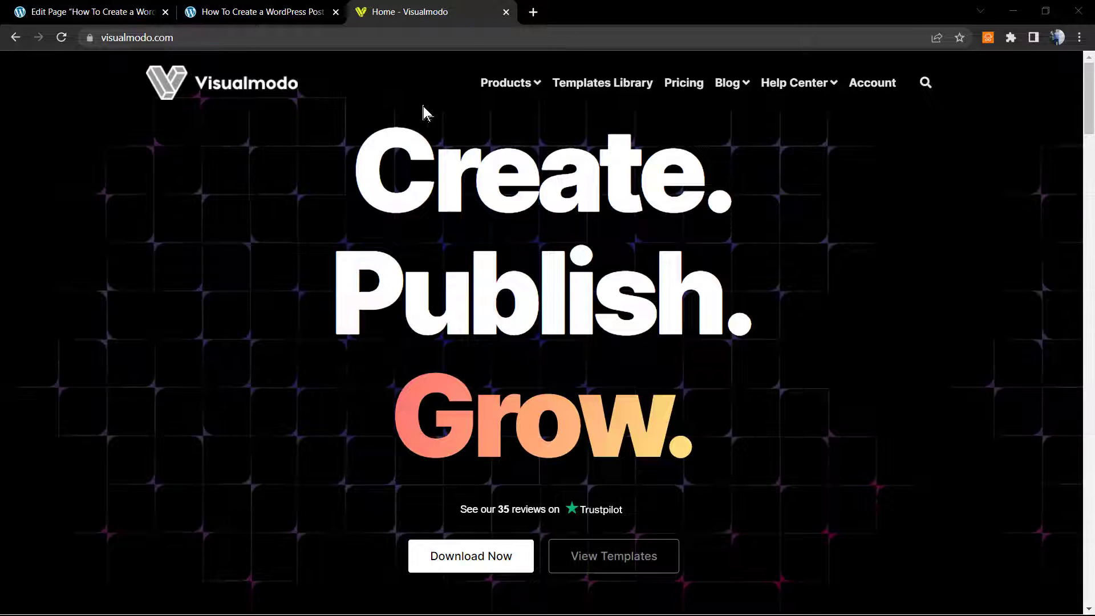
mouse_move(506, 91)
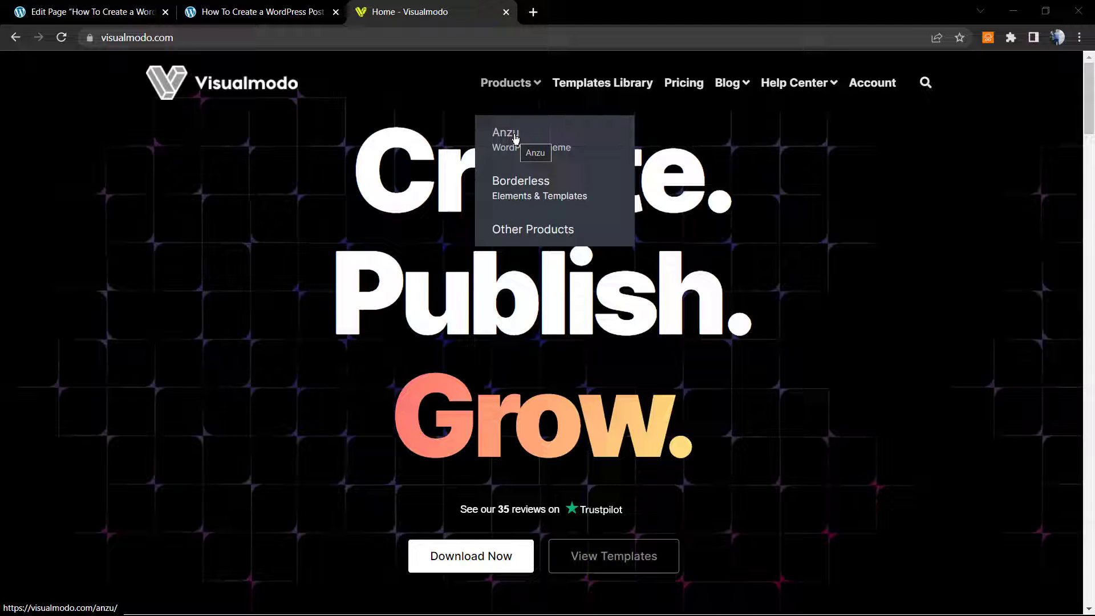
left_click(586, 86)
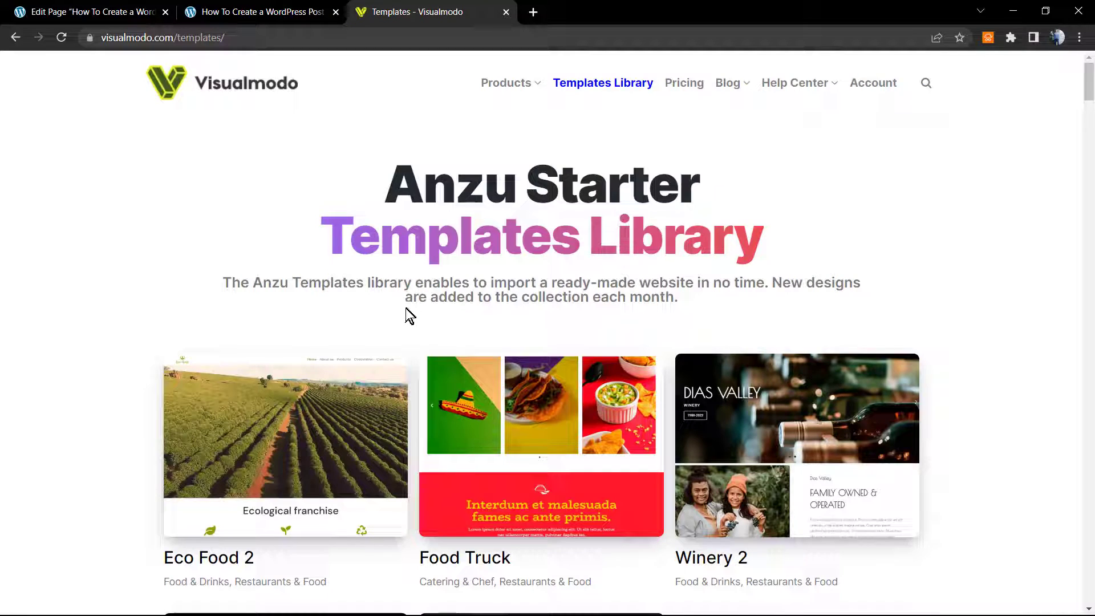
- Scroll through the template listings such as Home, Ice Cream and Manicure
scroll(404, 308, "down", 1)
scroll(402, 303, "down", 10)
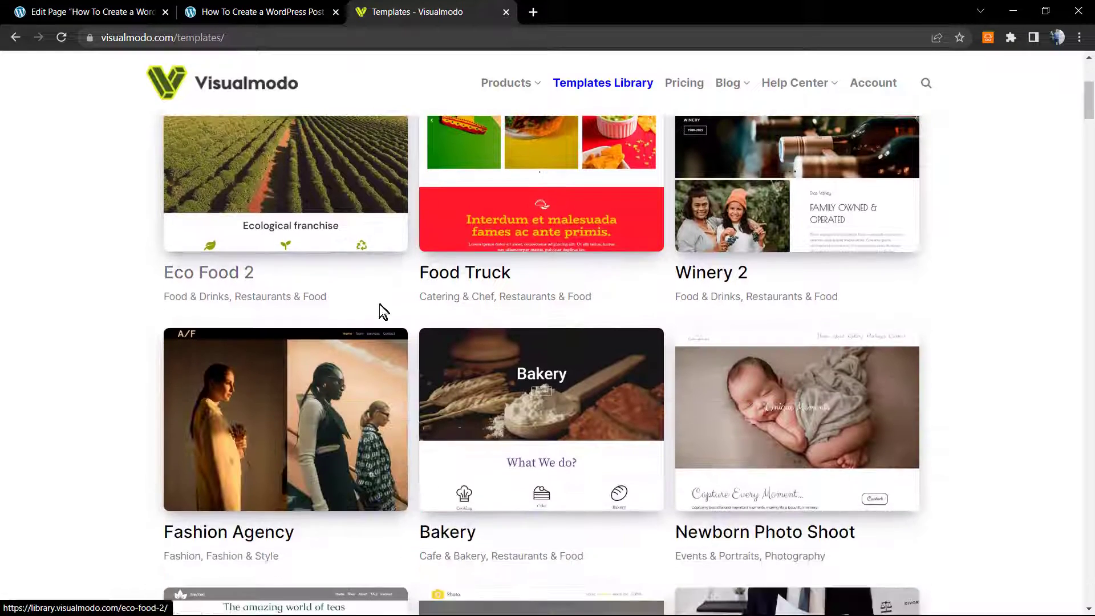
scroll(376, 309, "down", 6)
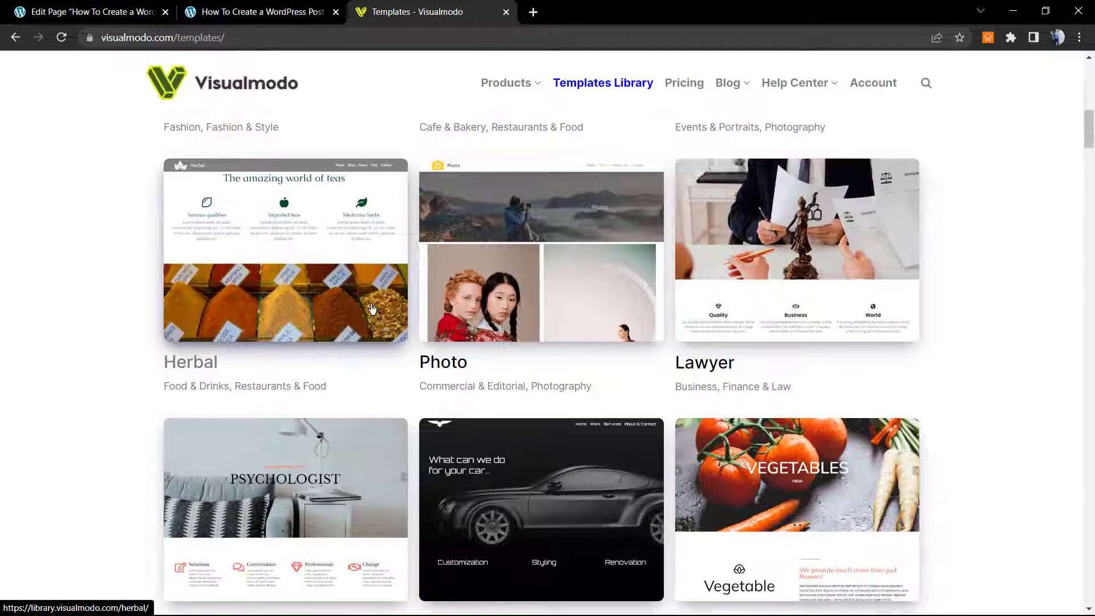
scroll(368, 310, "down", 10)
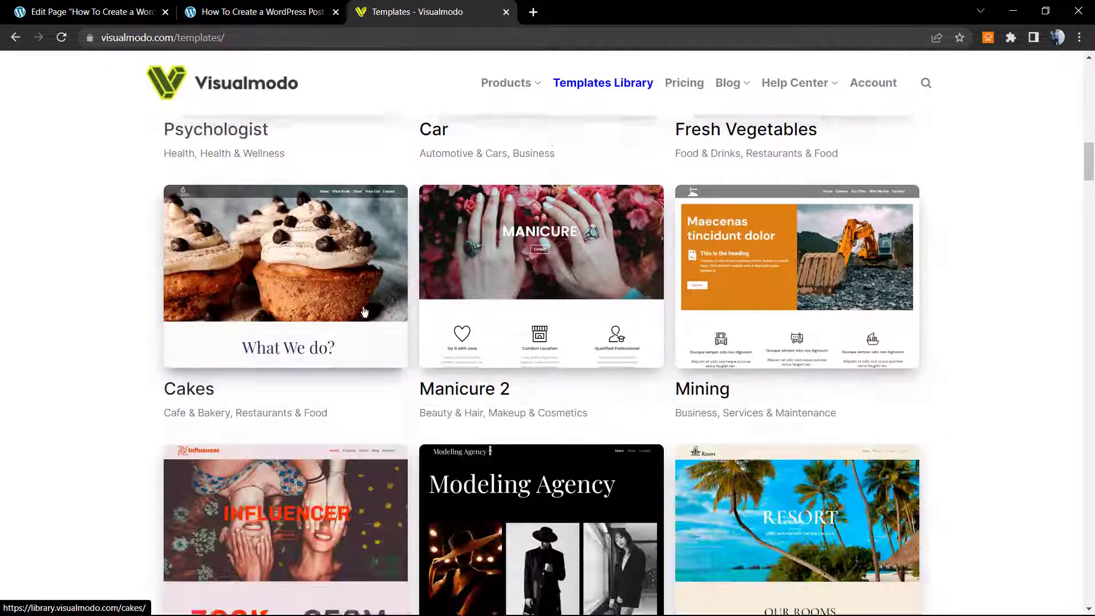
scroll(364, 311, "down", 11)
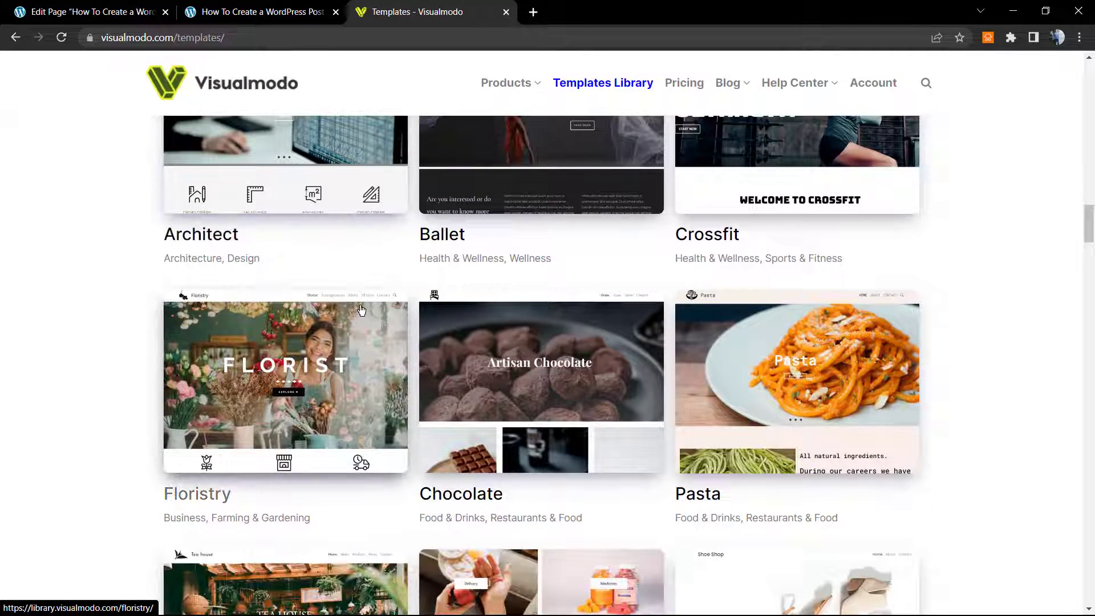
scroll(392, 388, "down", 1)
scroll(391, 387, "down", 13)
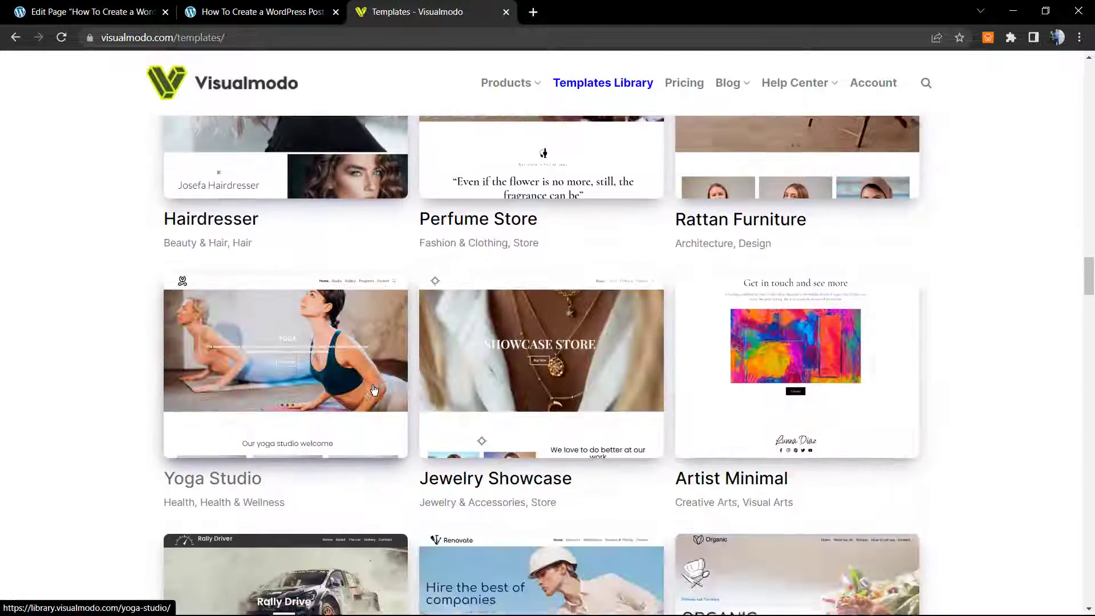
scroll(374, 389, "down", 11)
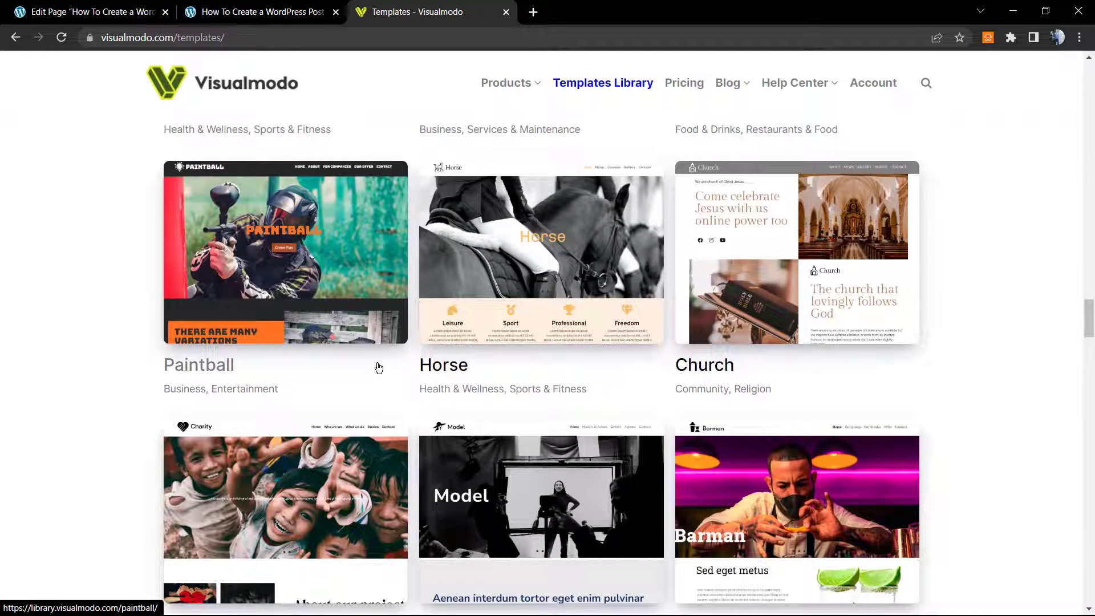
scroll(379, 368, "down", 2)
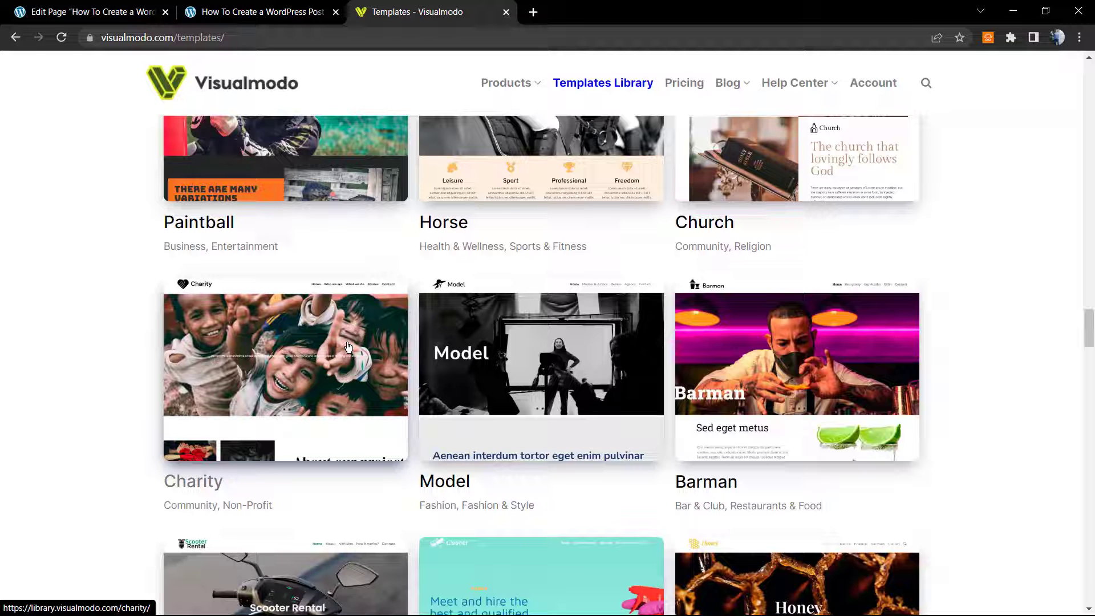
scroll(348, 346, "down", 8)
scroll(348, 350, "down", 10)
scroll(343, 348, "down", 1)
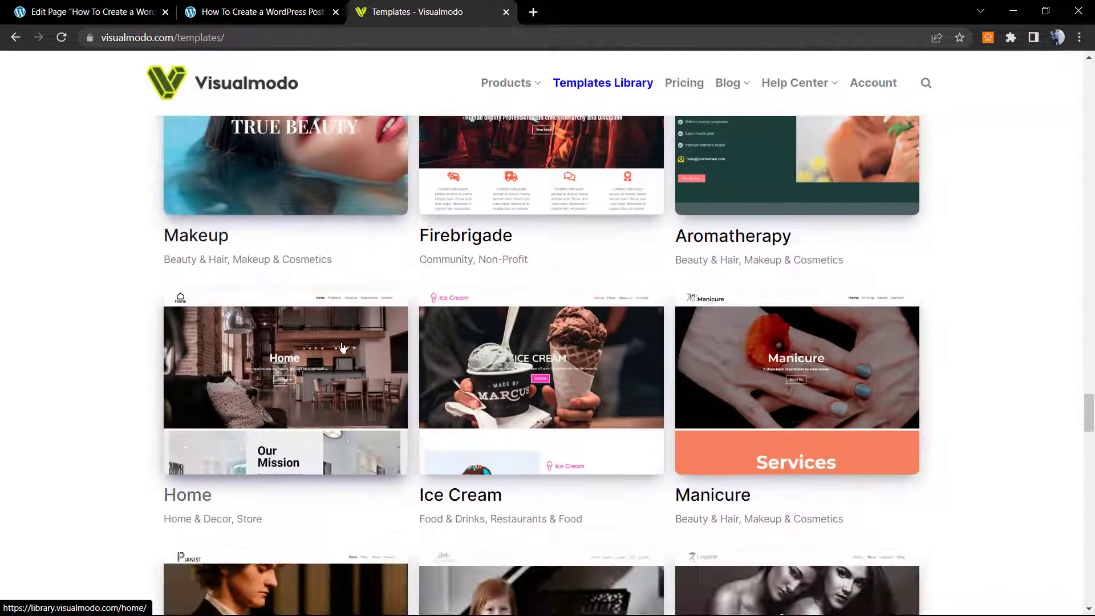